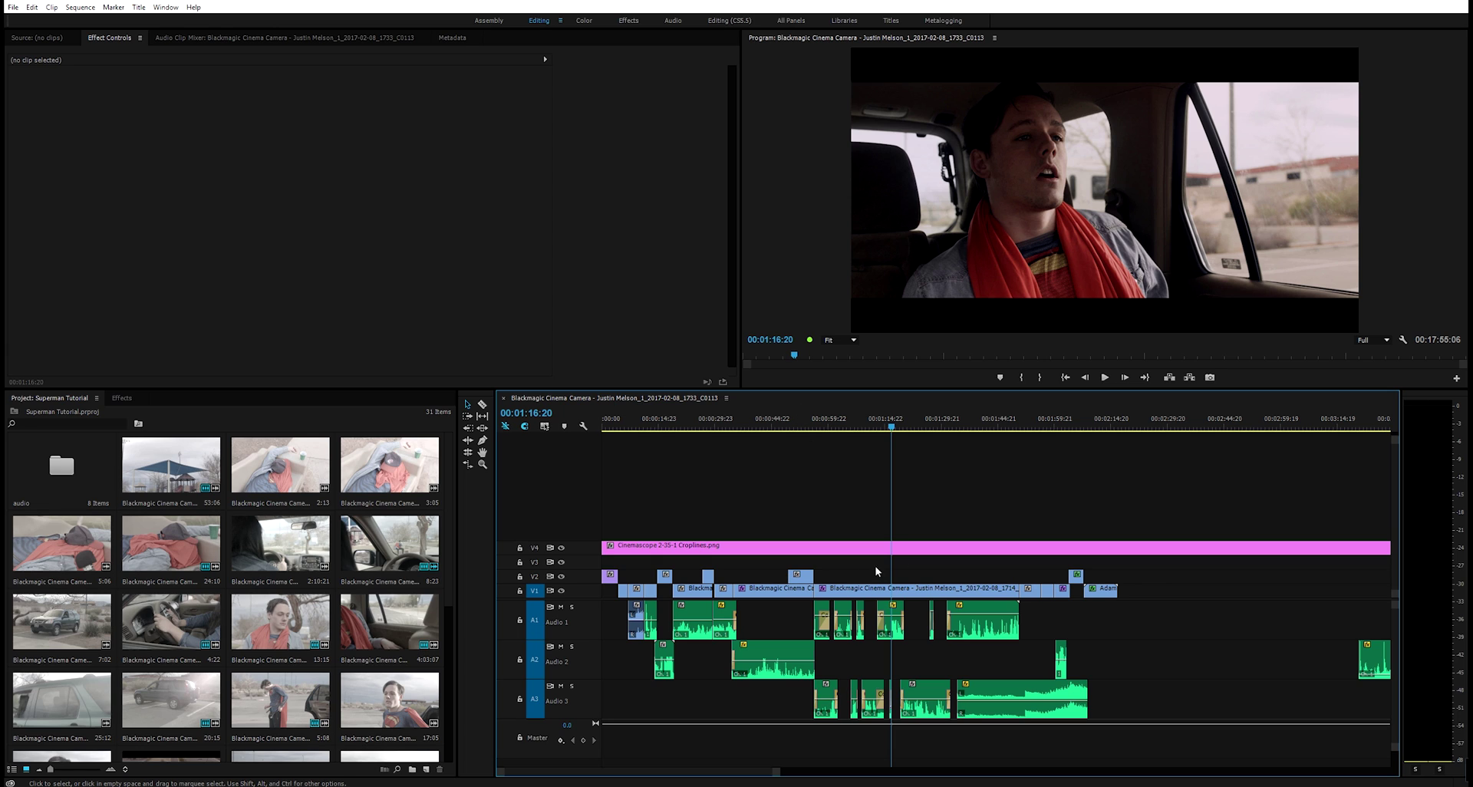
pyautogui.rightClick(931, 590)
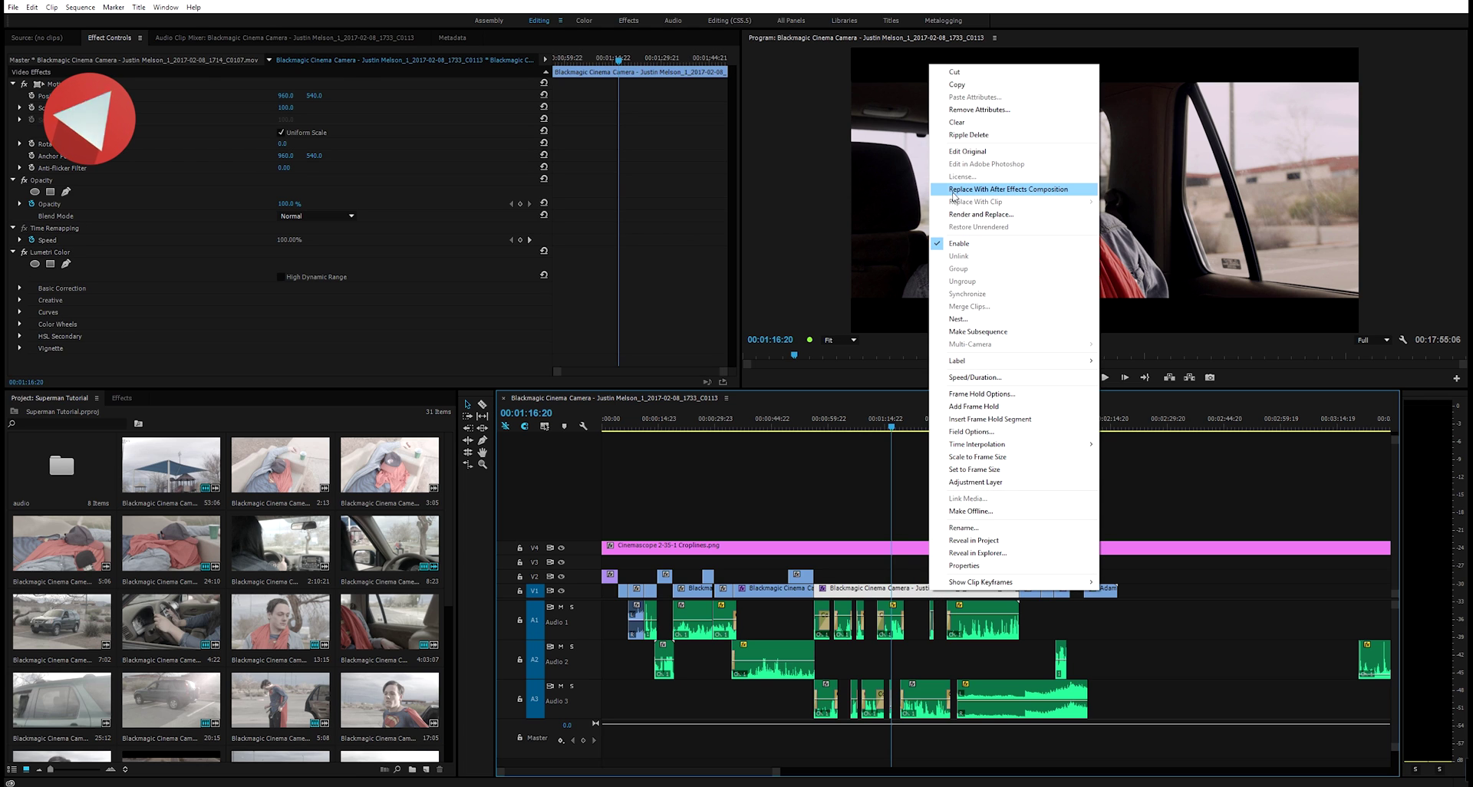
pyautogui.click(829, 513)
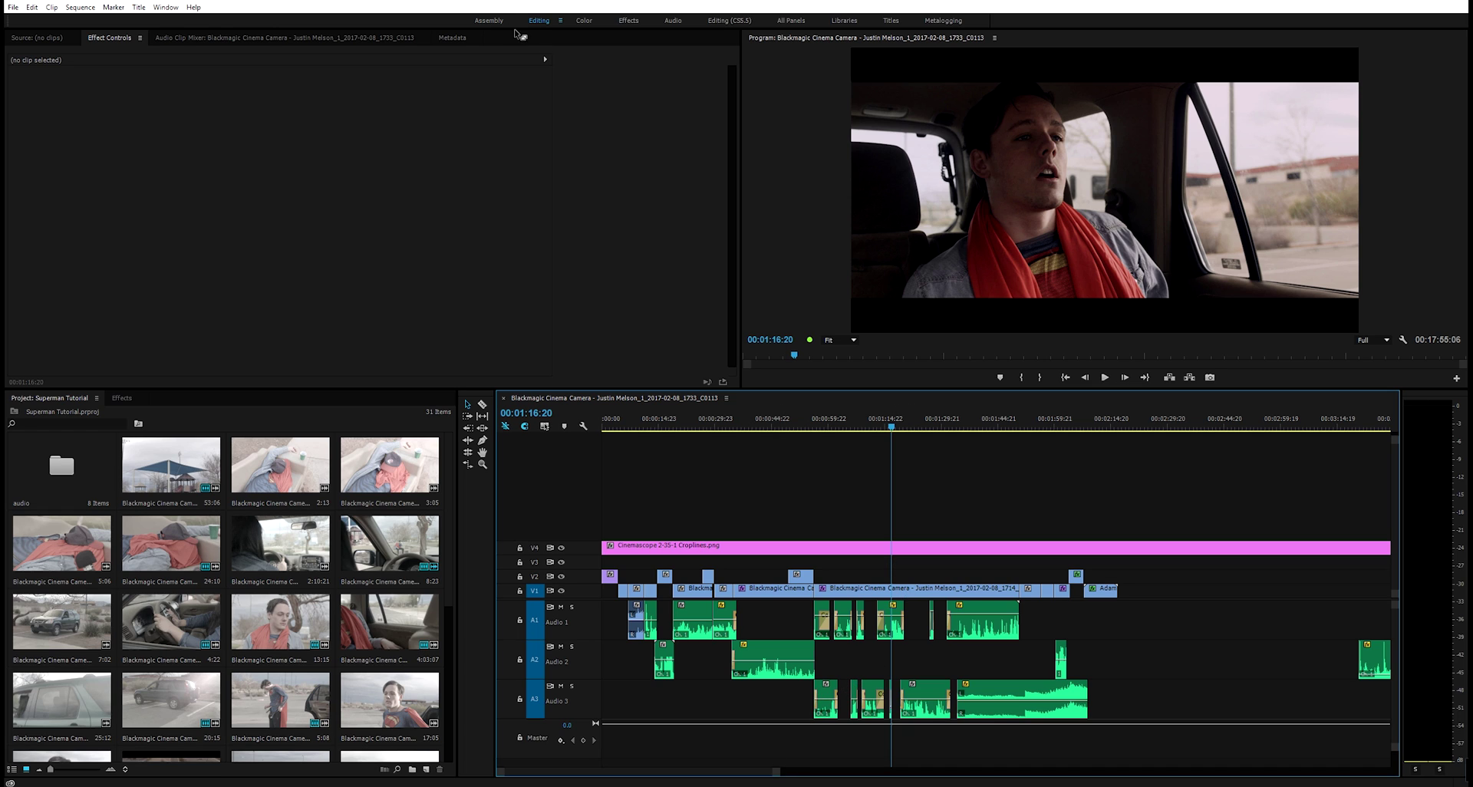
# - Scrub and play through the later shots in the Color workspace, stopping on the parking-lot shot at 00:02:10:09
pyautogui.click(587, 23)
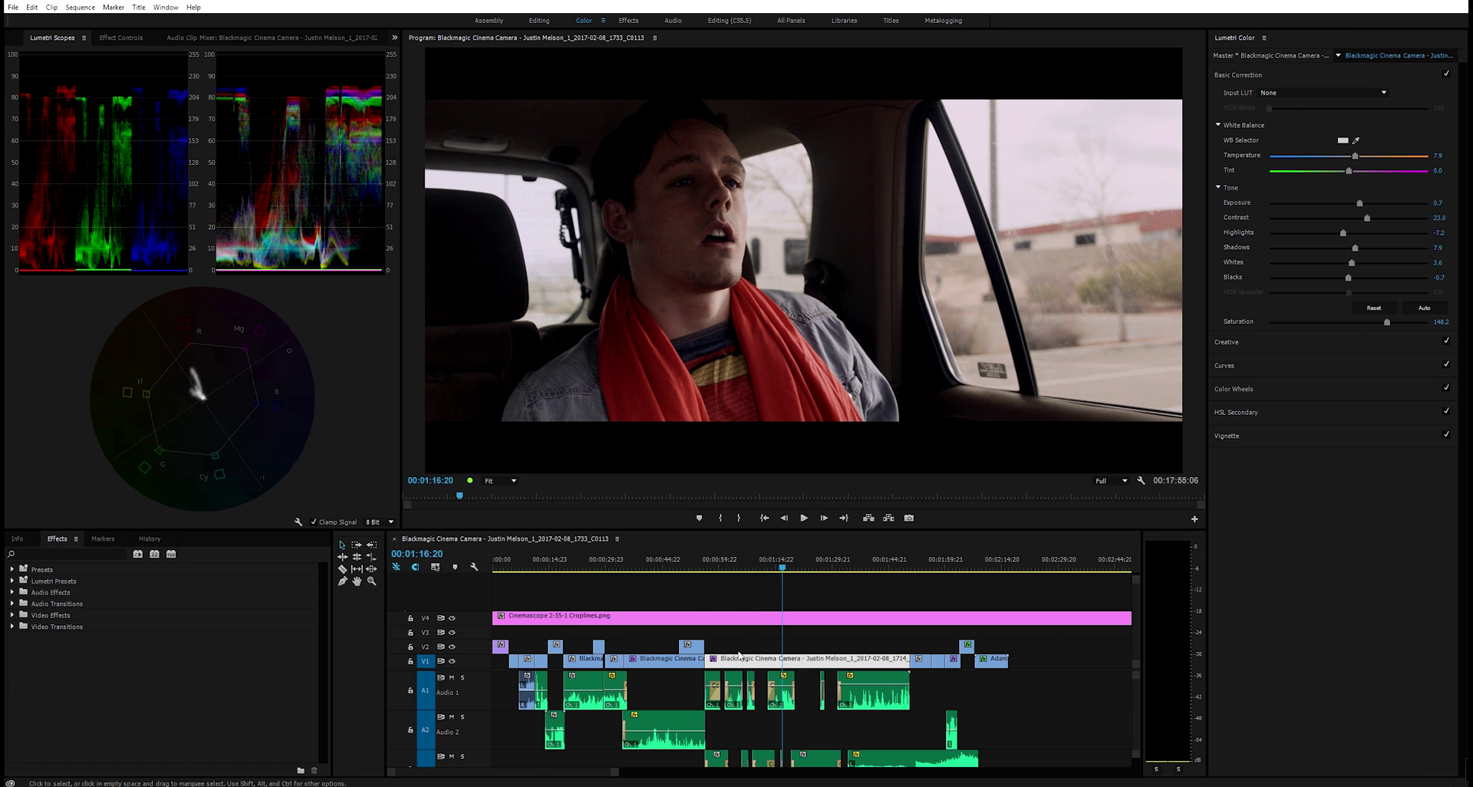
pyautogui.click(950, 568)
pyautogui.moveTo(950, 568); pyautogui.dragTo(963, 567)
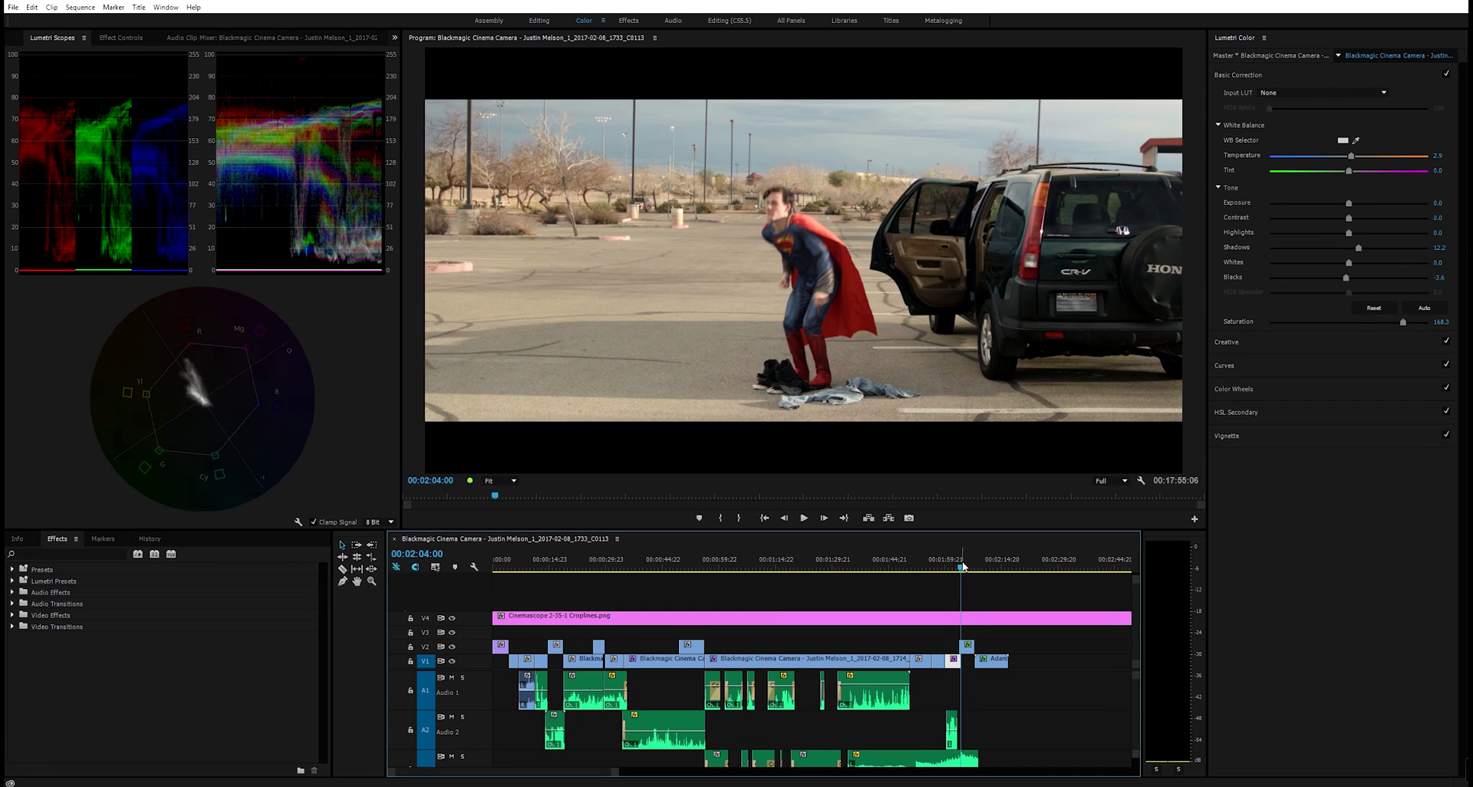
pyautogui.press('space')
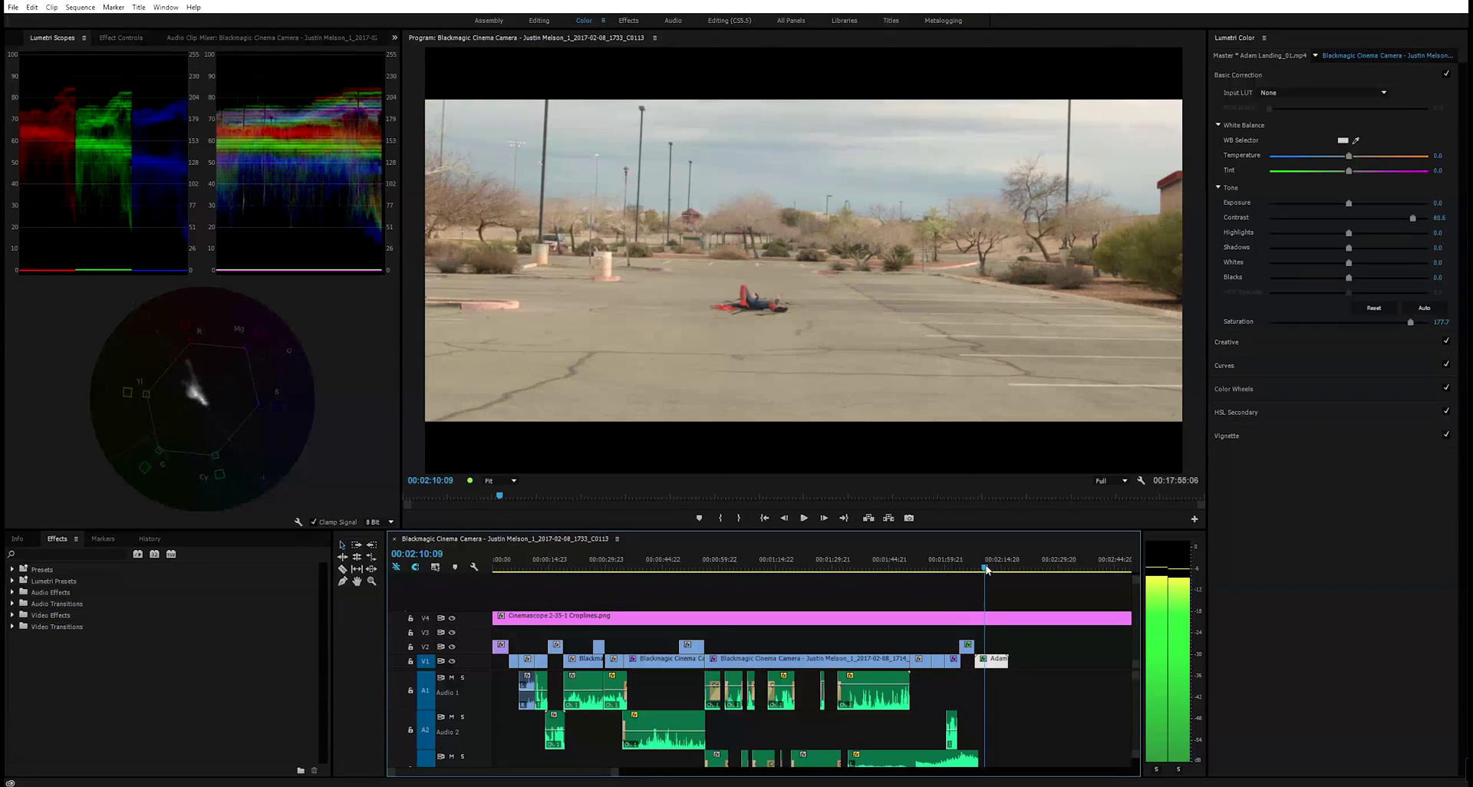
pyautogui.press('space')
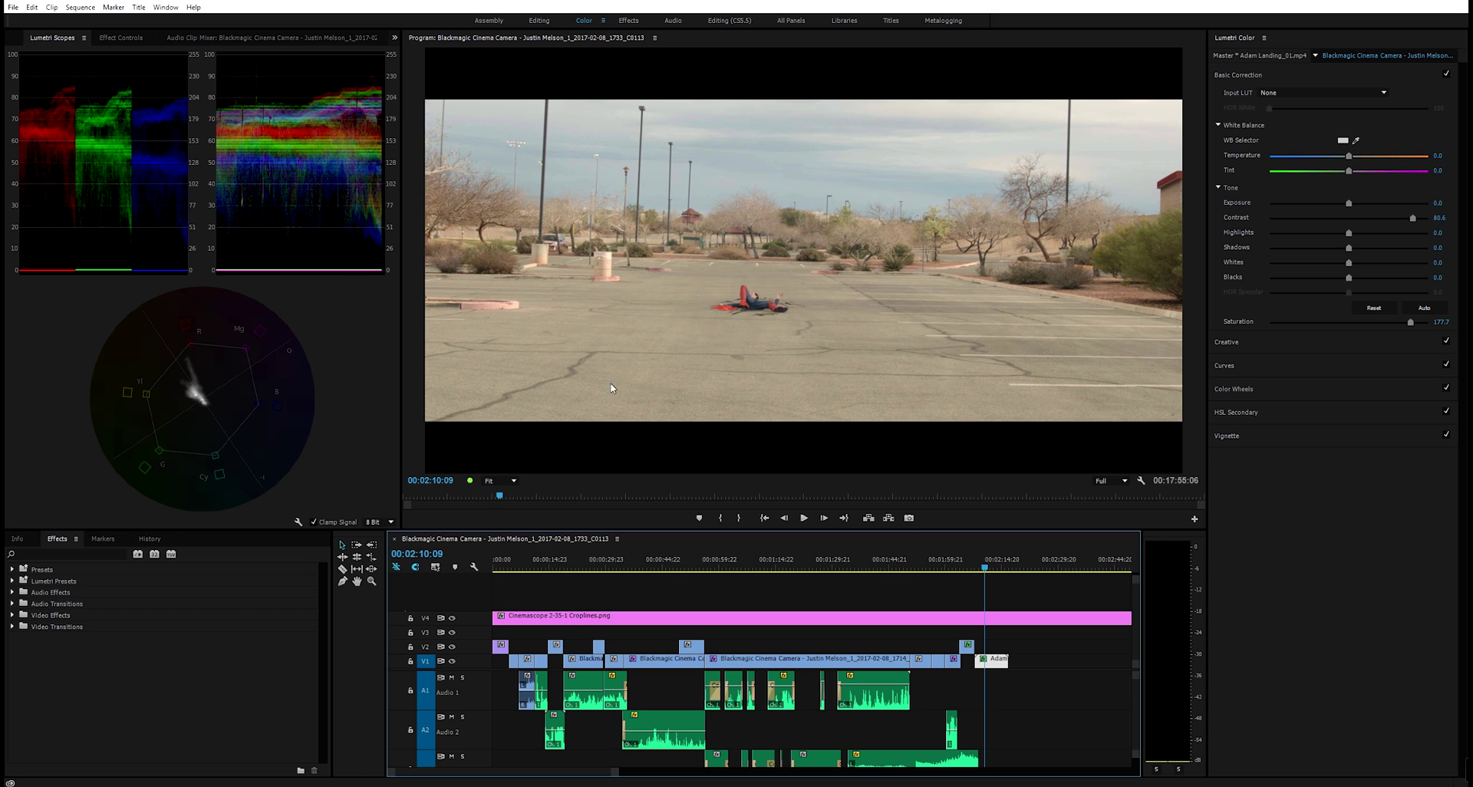
pyautogui.click(537, 21)
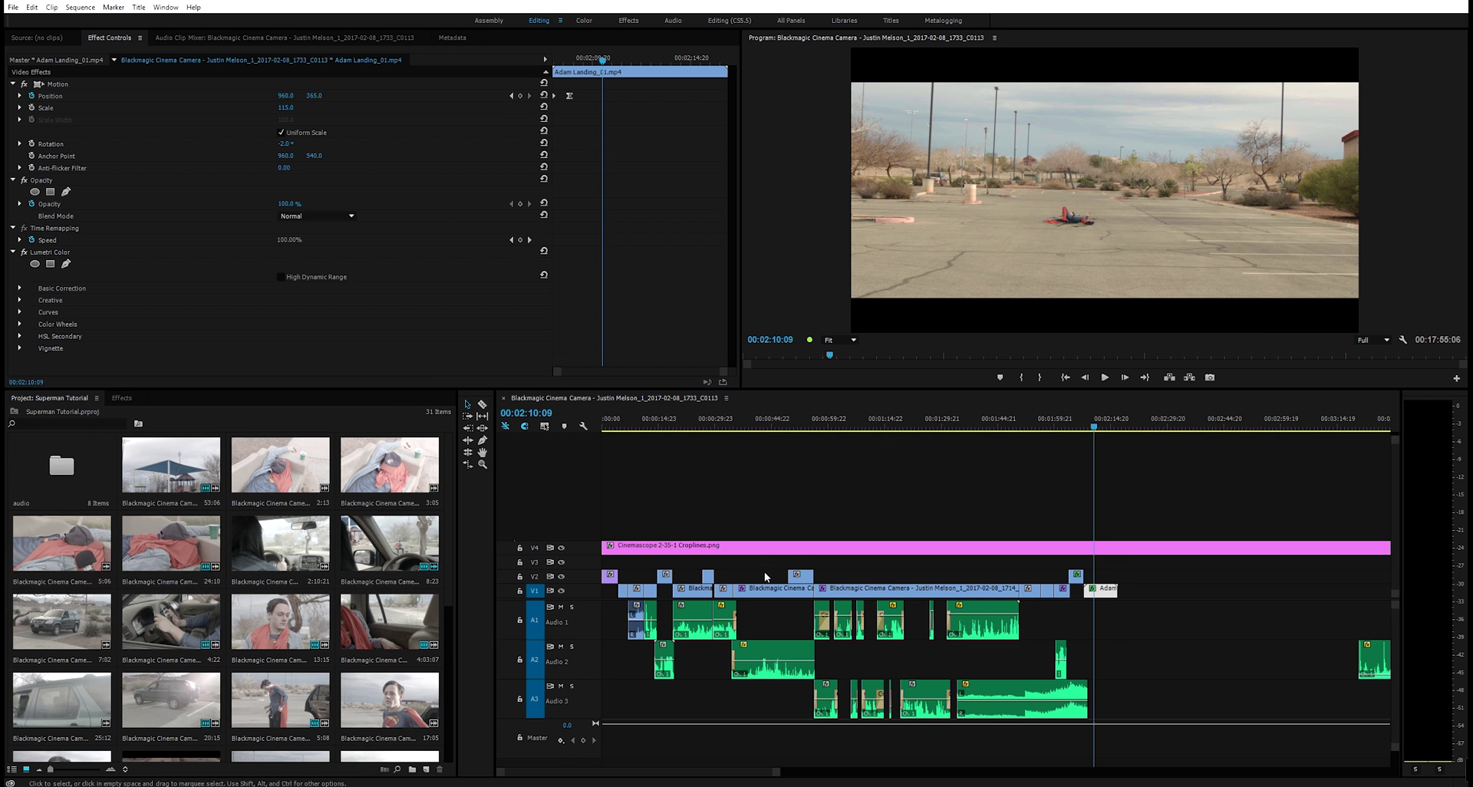
pyautogui.click(783, 665)
pyautogui.rightClick(782, 664)
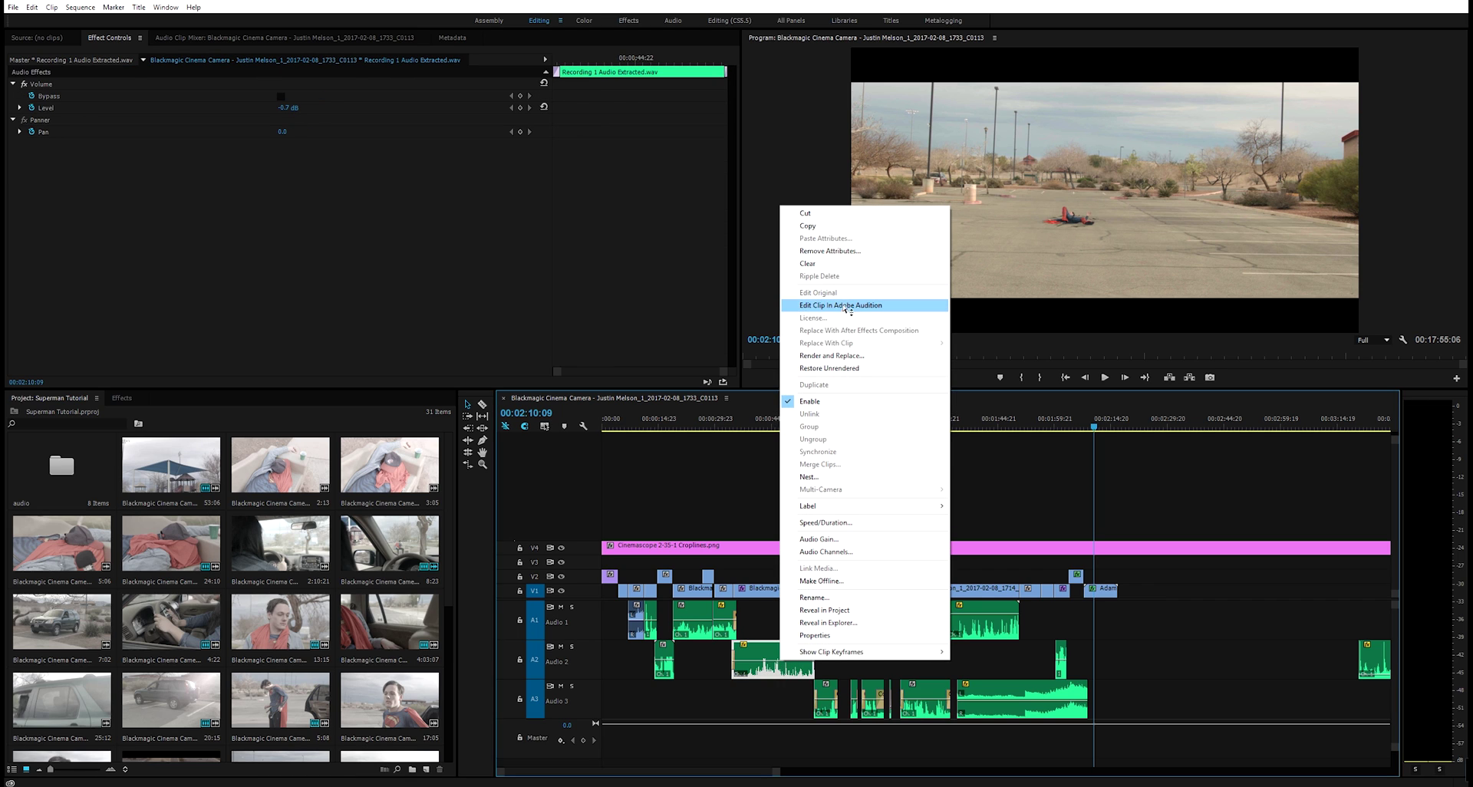
pyautogui.click(735, 493)
pyautogui.click(734, 493)
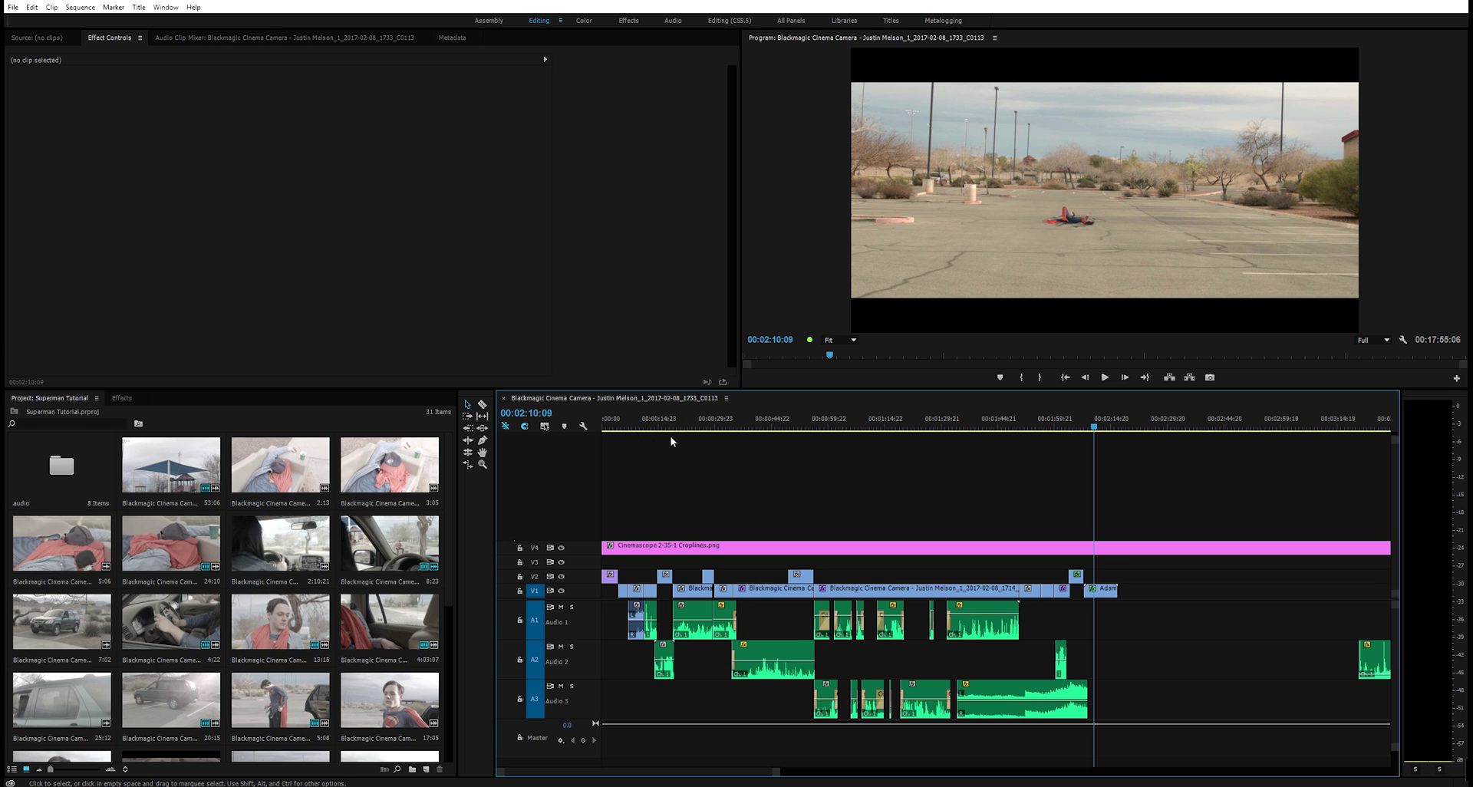
pyautogui.click(80, 7)
pyautogui.click(100, 20)
pyautogui.click(867, 214)
pyautogui.click(12, 8)
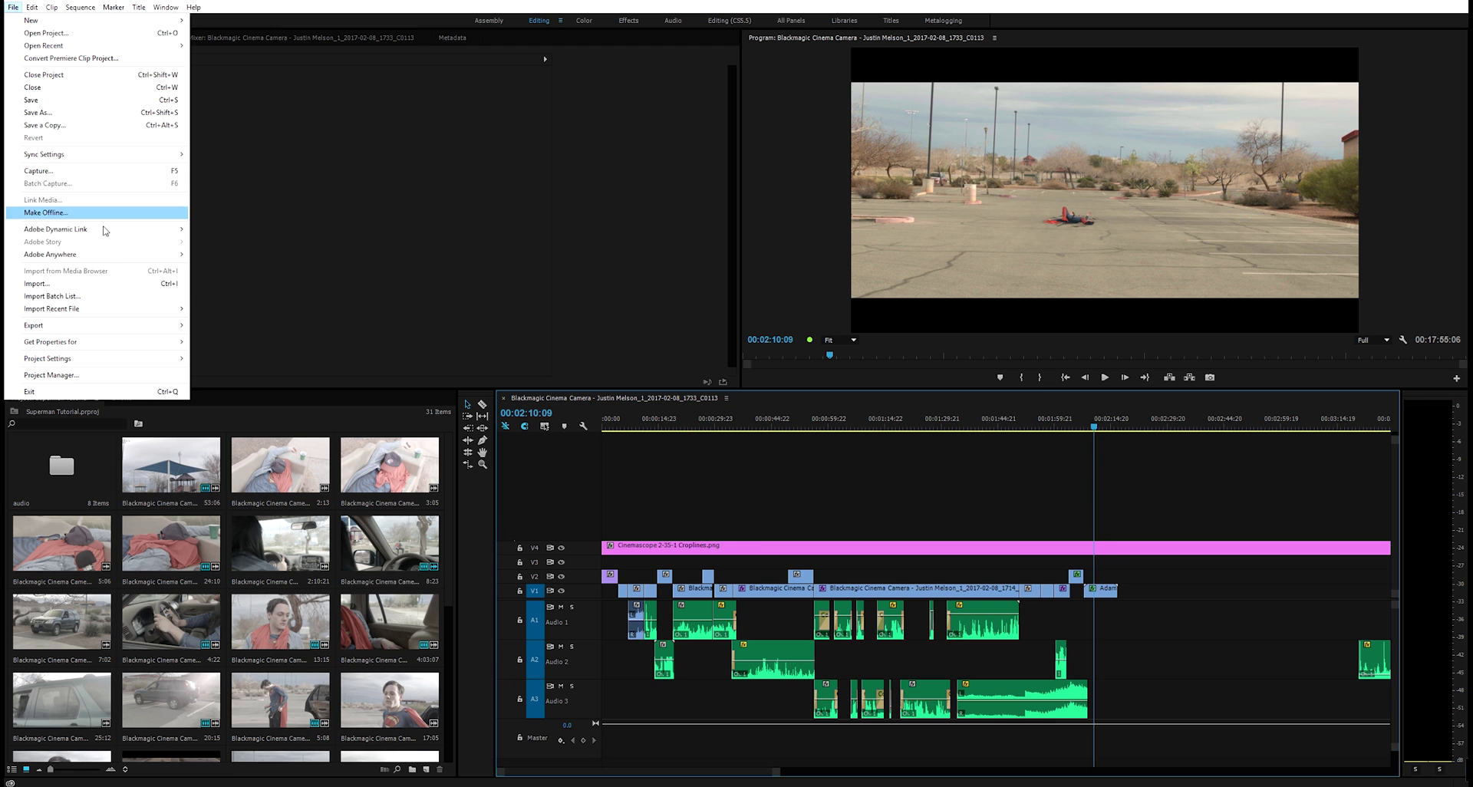
pyautogui.moveTo(117, 312)
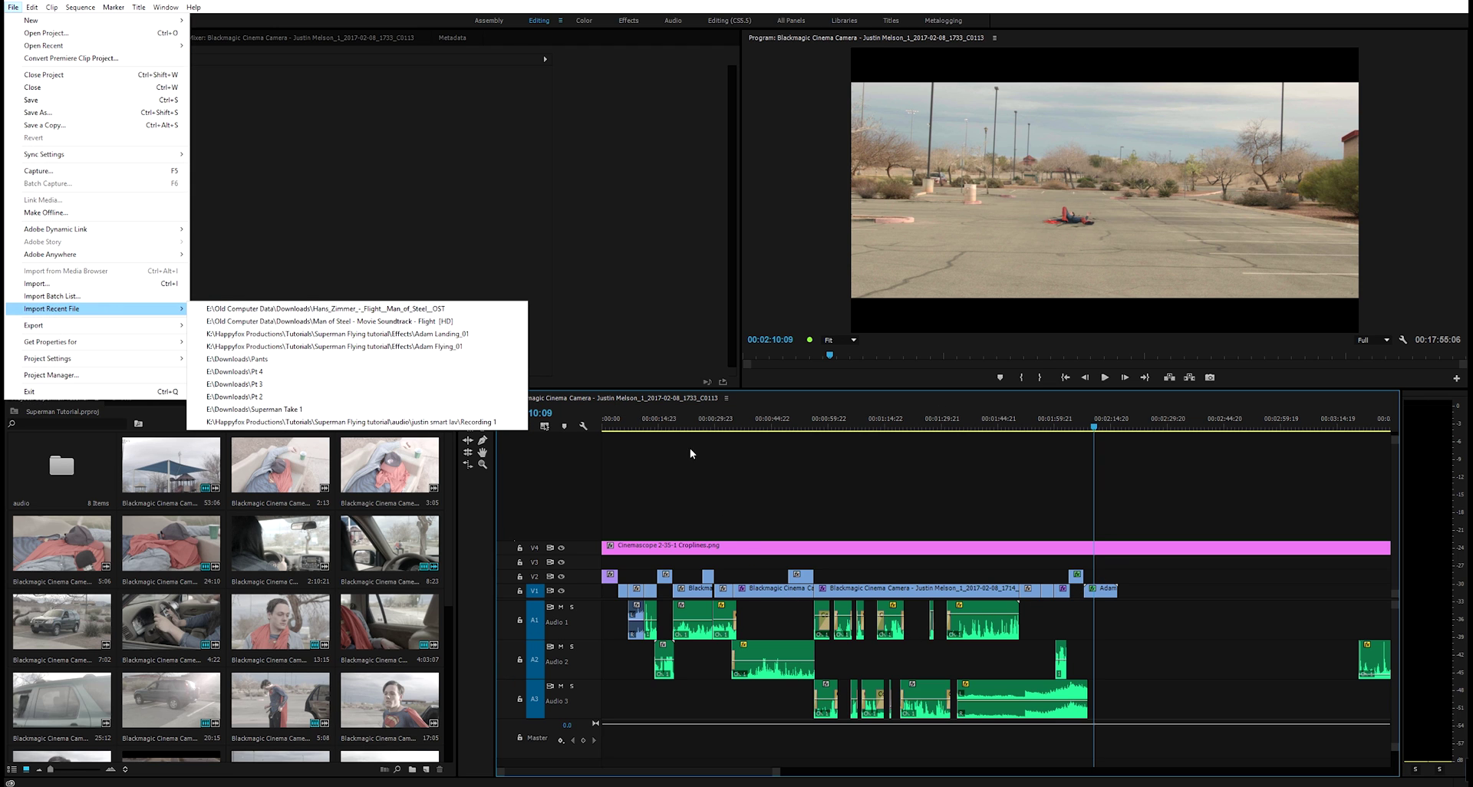
pyautogui.click(750, 459)
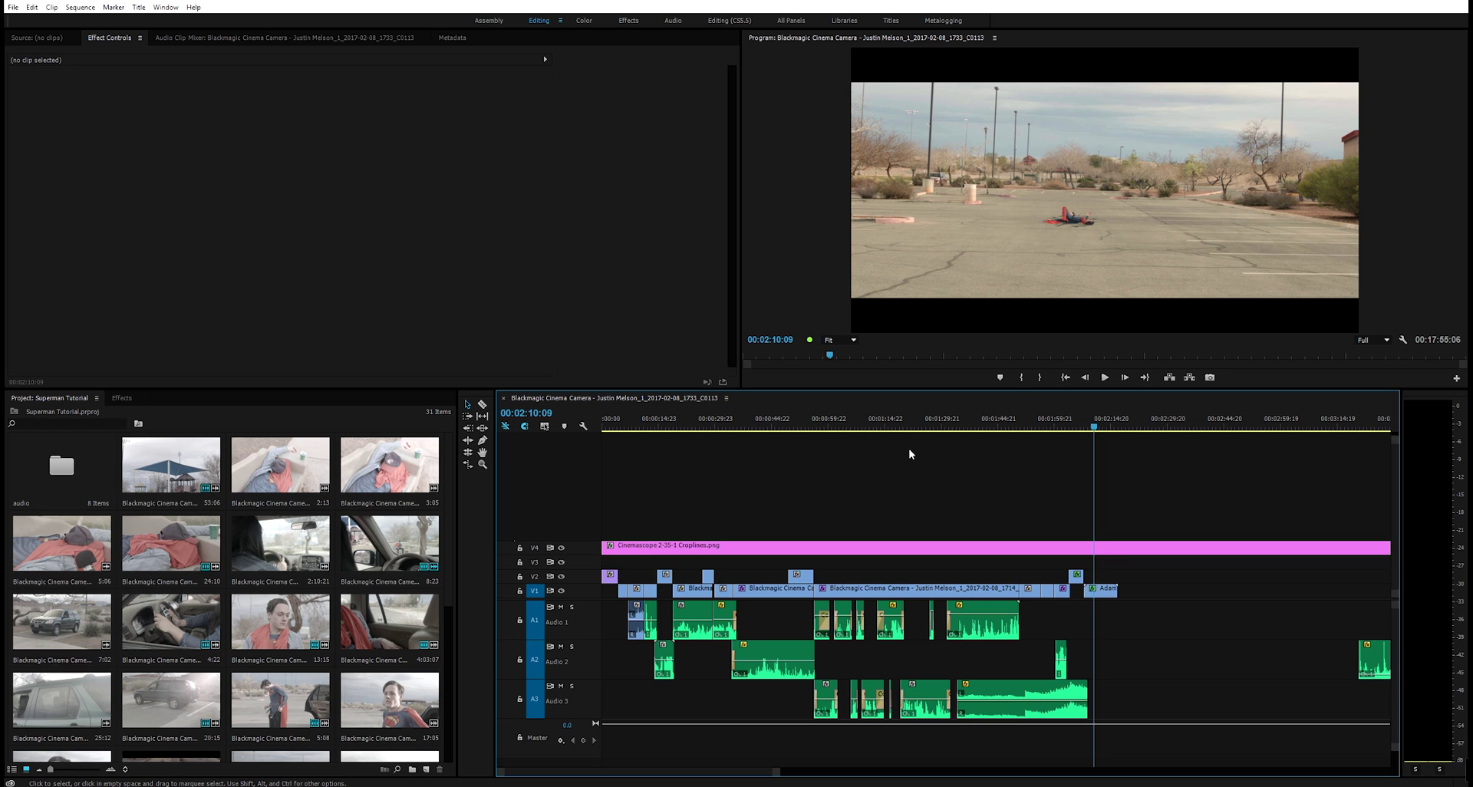
# - Move the Vegas timeline cursor back to 00:00:09;07 and clear the file-list selection
pyautogui.click(892, 429)
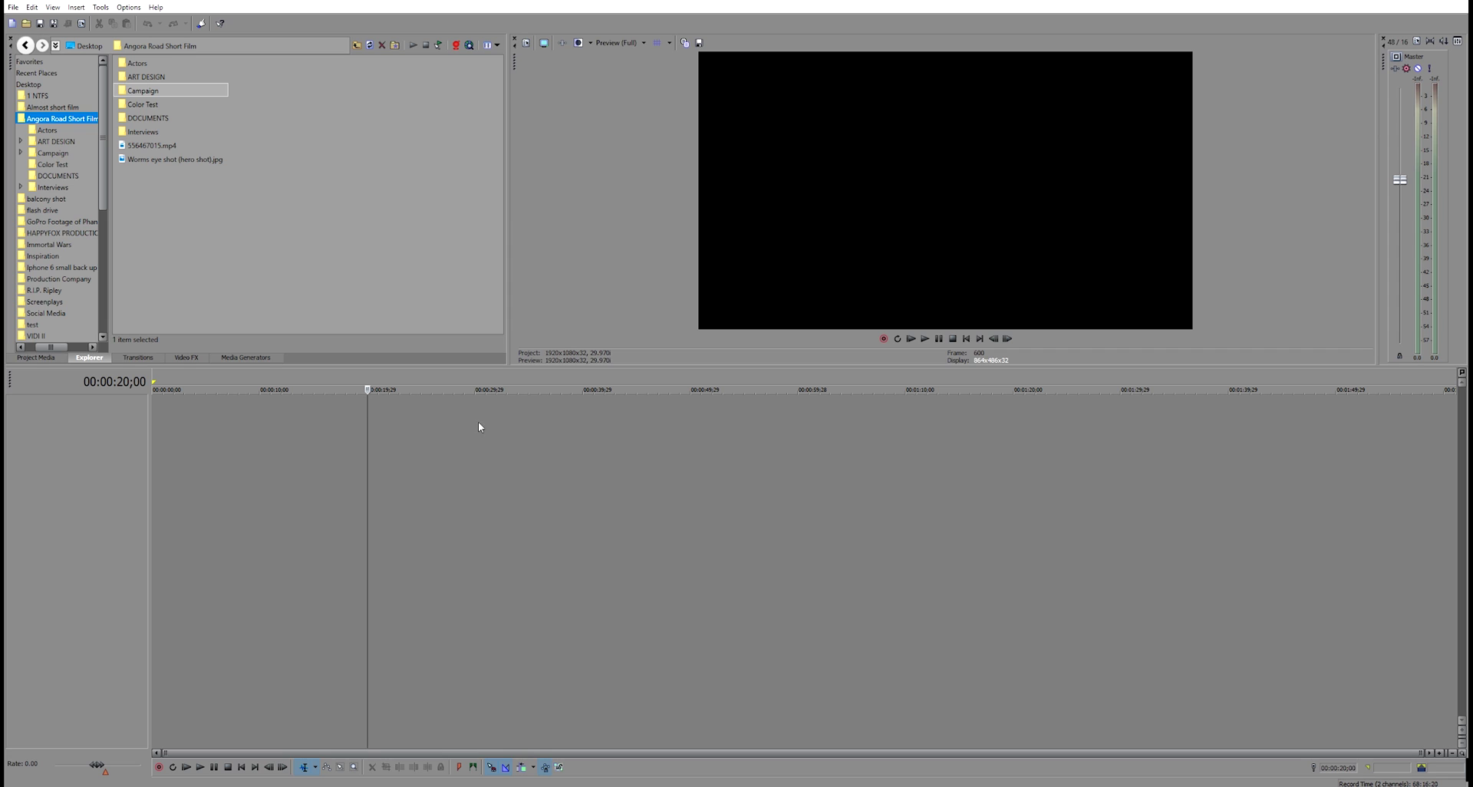
pyautogui.click(798, 412)
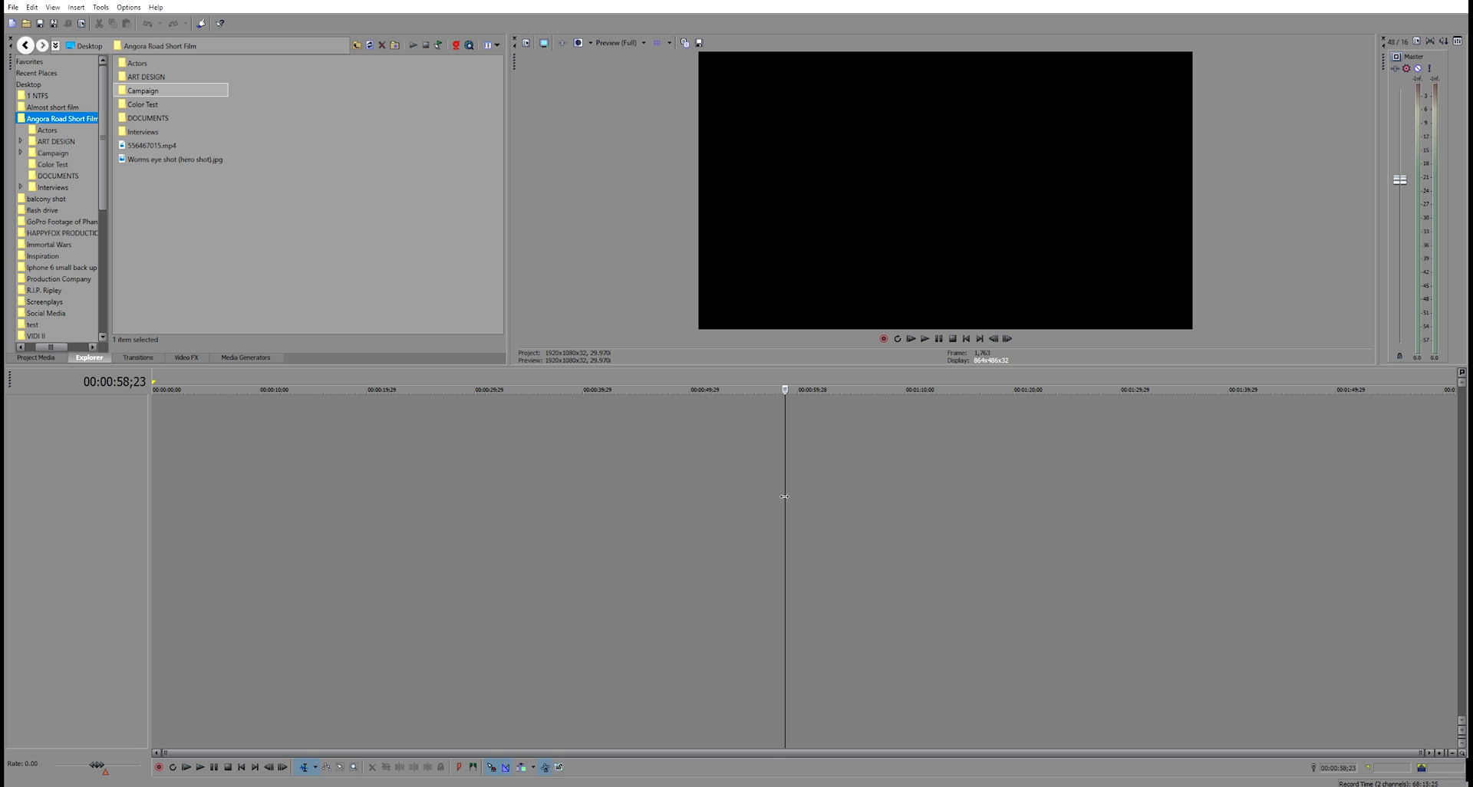
pyautogui.moveTo(766, 539); pyautogui.dragTo(235, 488)
pyautogui.click(268, 190)
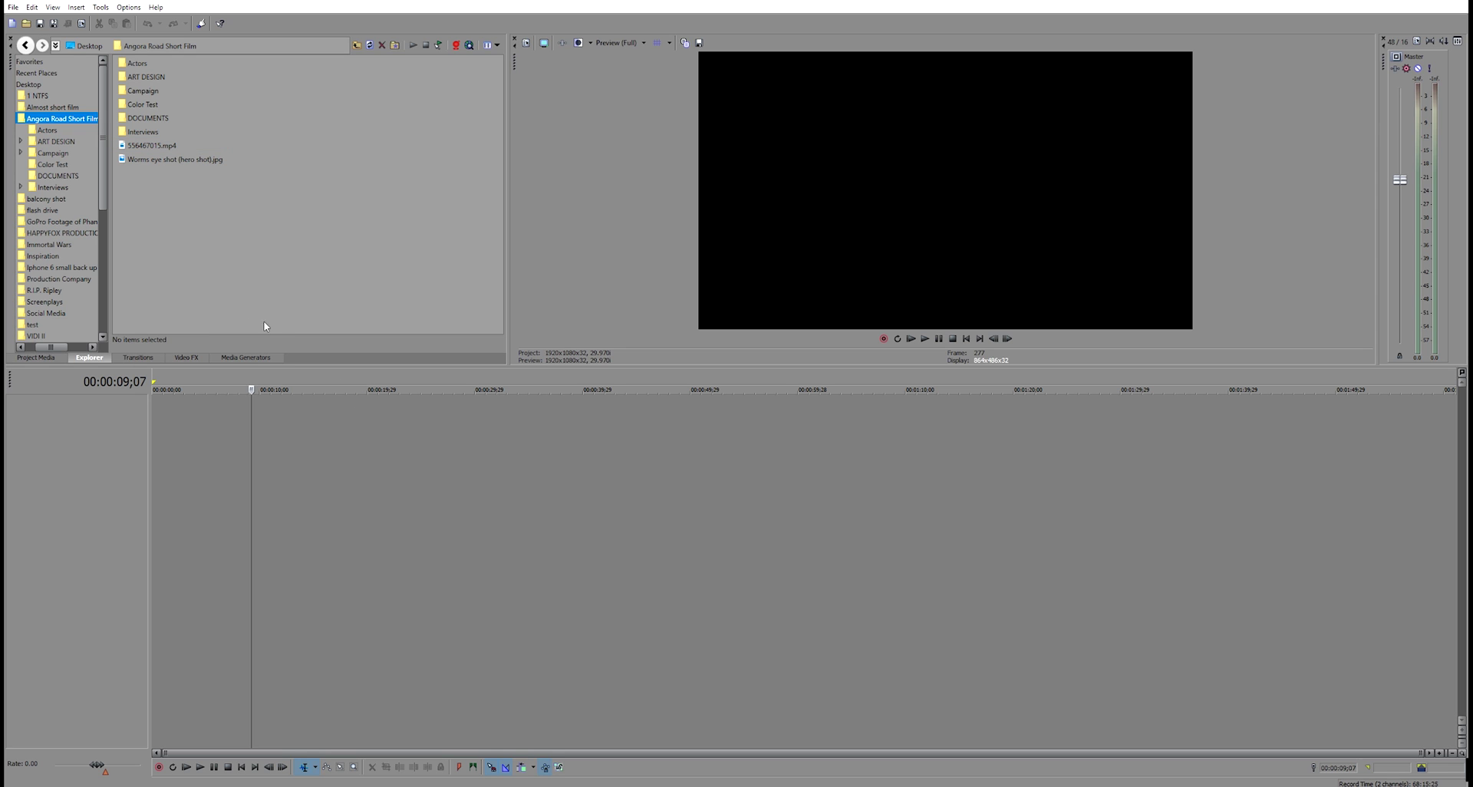
# - Look through the Good preview quality options and the File menu without changing anything
pyautogui.click(616, 43)
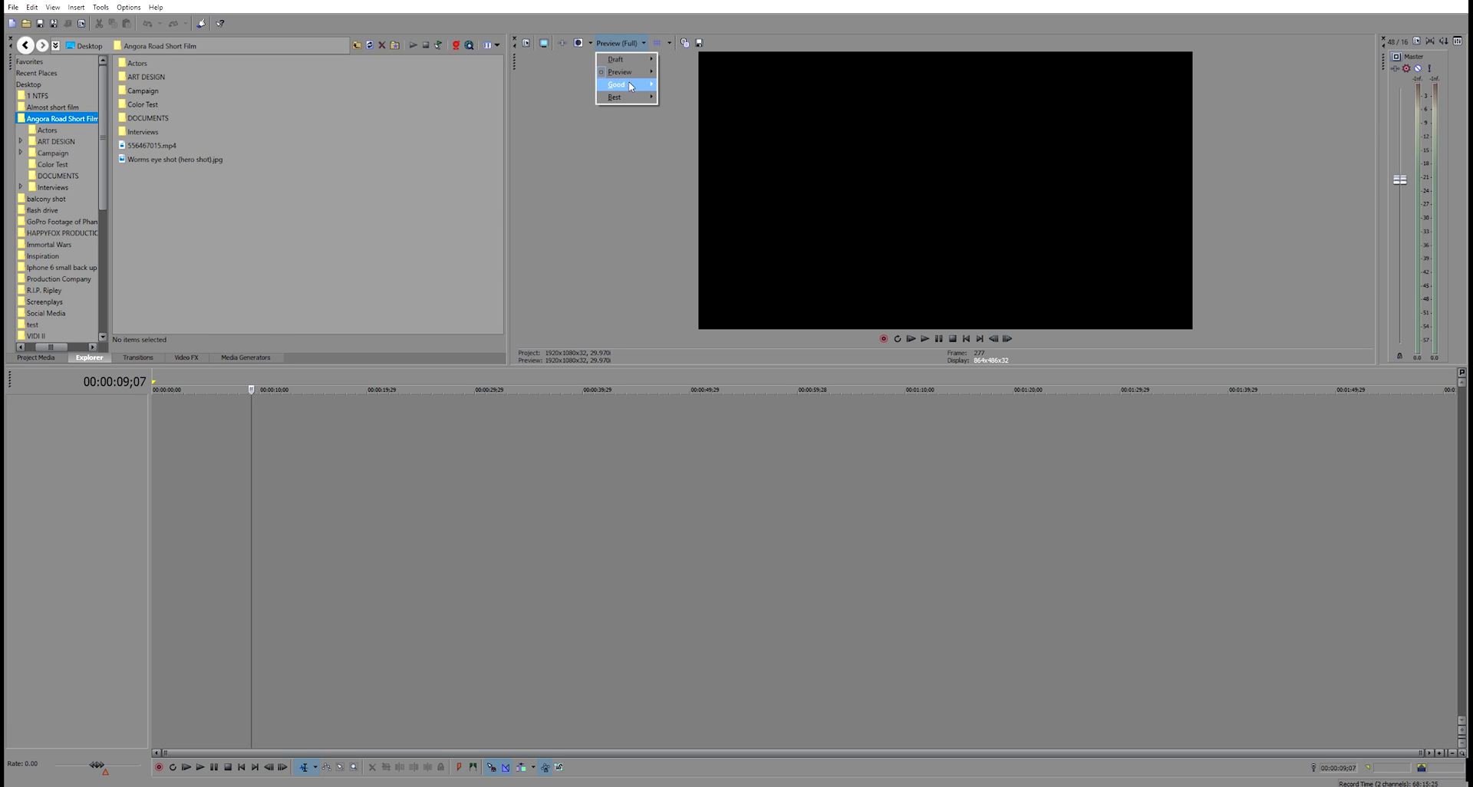
pyautogui.click(615, 165)
pyautogui.click(11, 8)
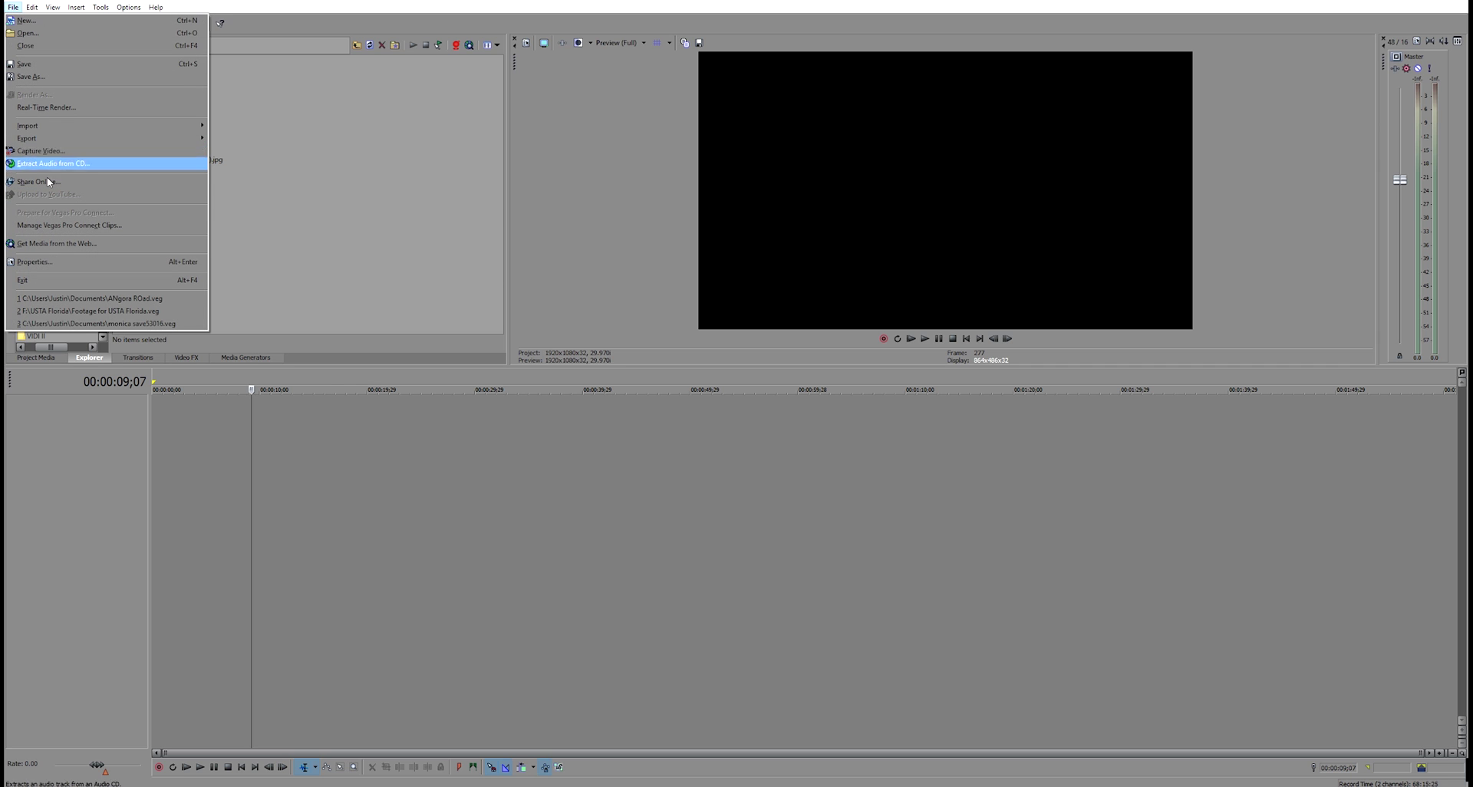
pyautogui.click(294, 372)
# - From Media Generators, add a Large Tiles checkerboard clip followed by a solid black clip
pyautogui.click(205, 361)
pyautogui.click(250, 358)
pyautogui.moveTo(218, 77); pyautogui.dragTo(164, 439)
pyautogui.click(882, 195)
pyautogui.click(77, 120)
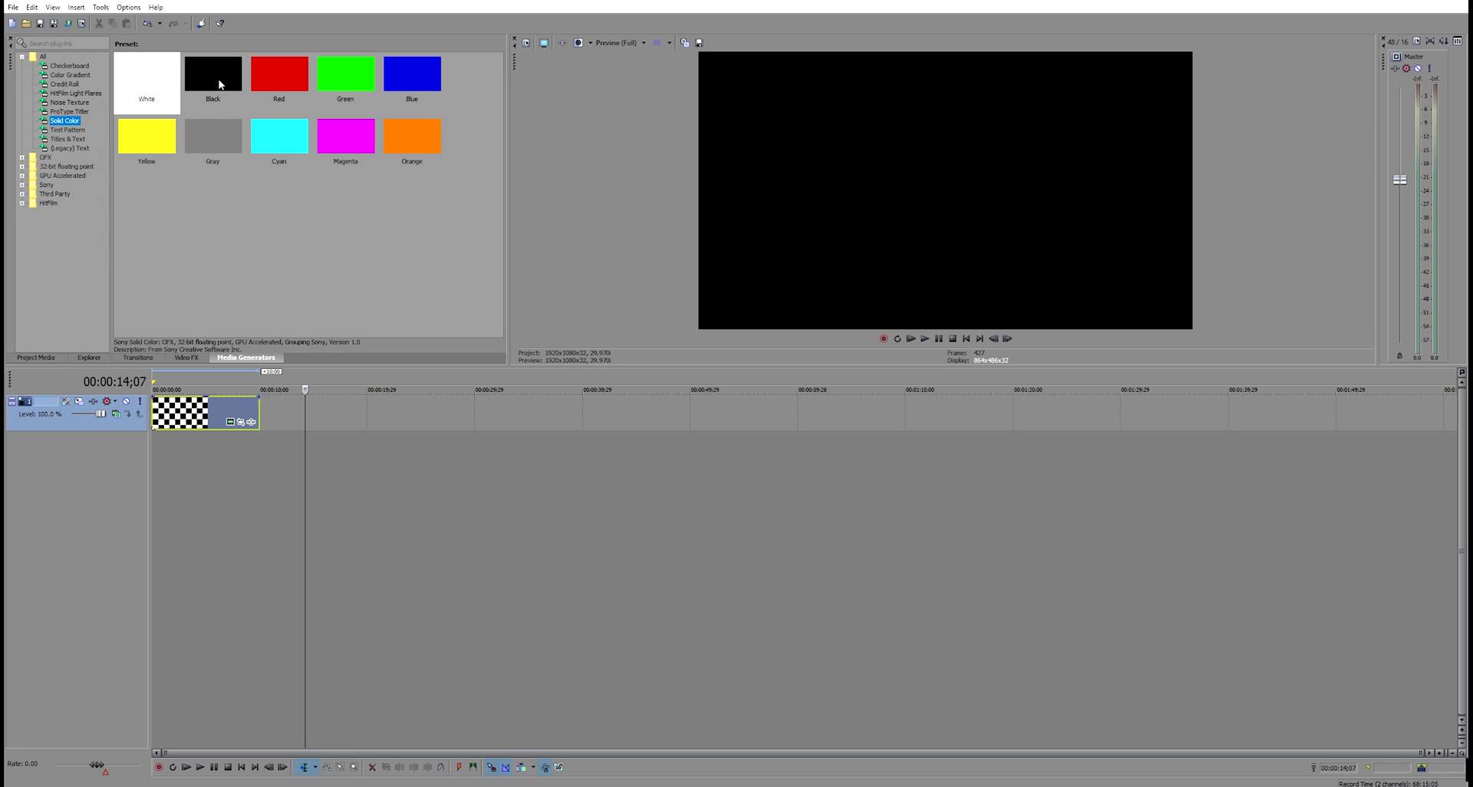
pyautogui.moveTo(217, 86); pyautogui.dragTo(269, 415)
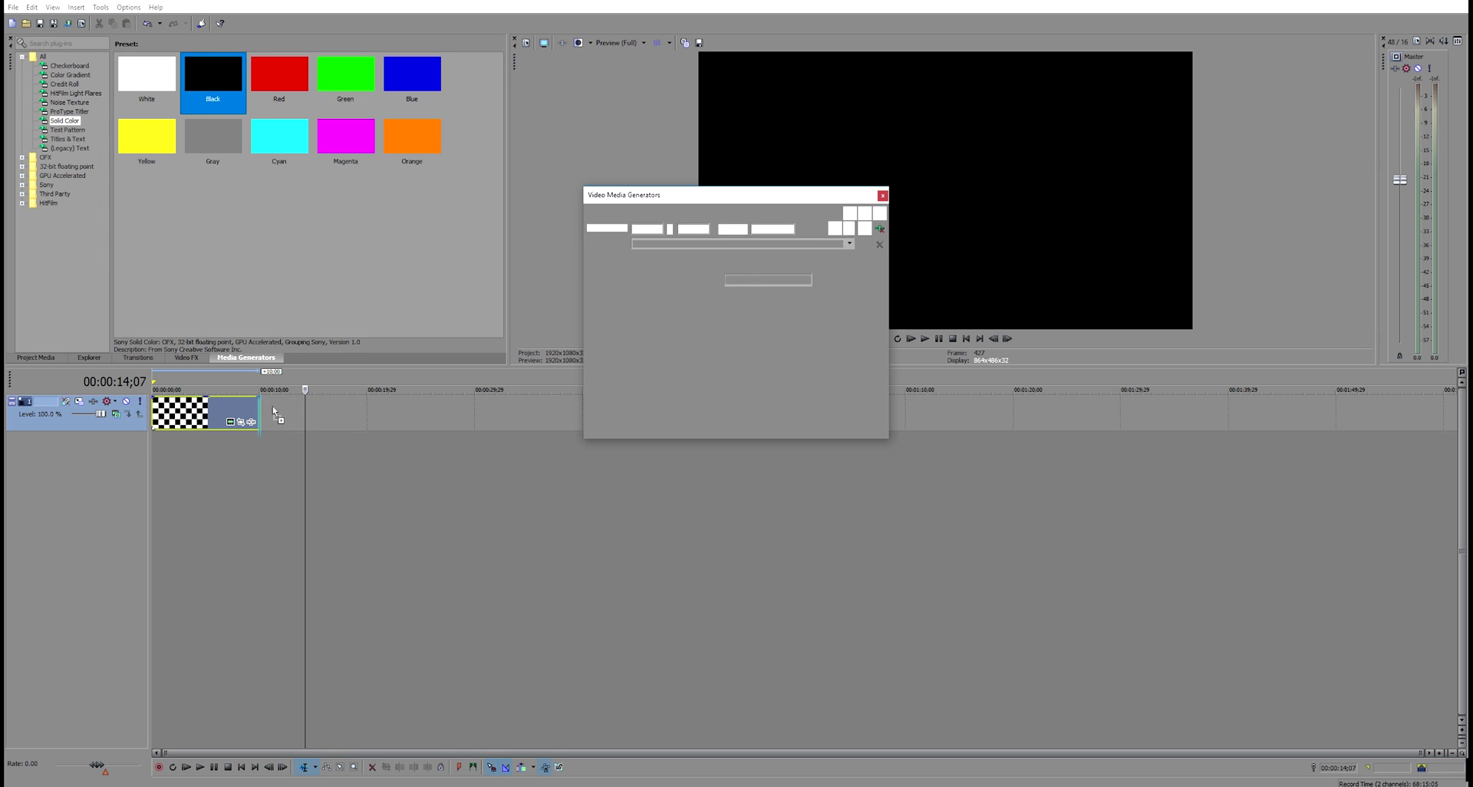
pyautogui.click(882, 195)
pyautogui.click(218, 414)
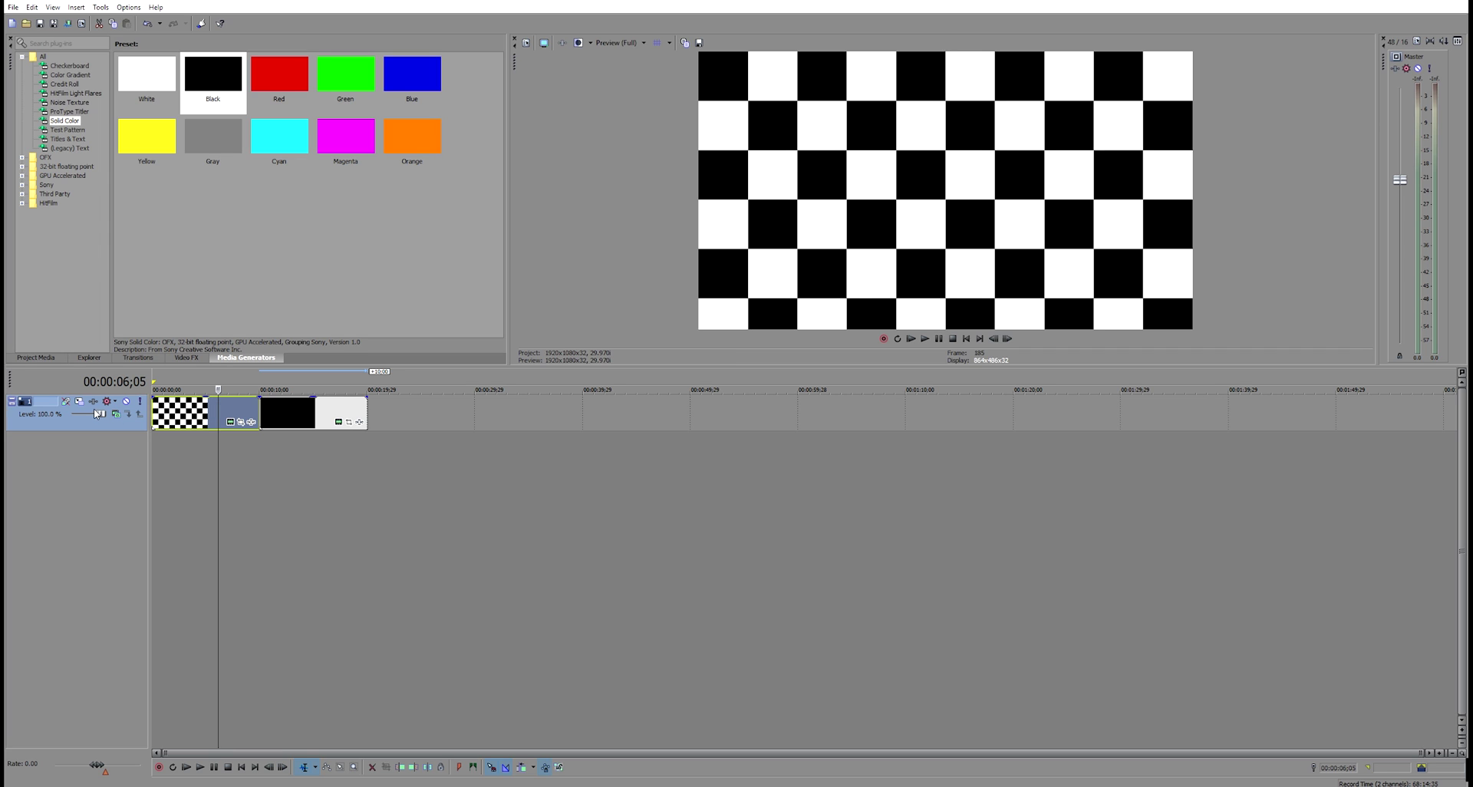
# - Add Sony Color Curves to the checkerboard clip and bend the Blue channel curve
pyautogui.click(253, 422)
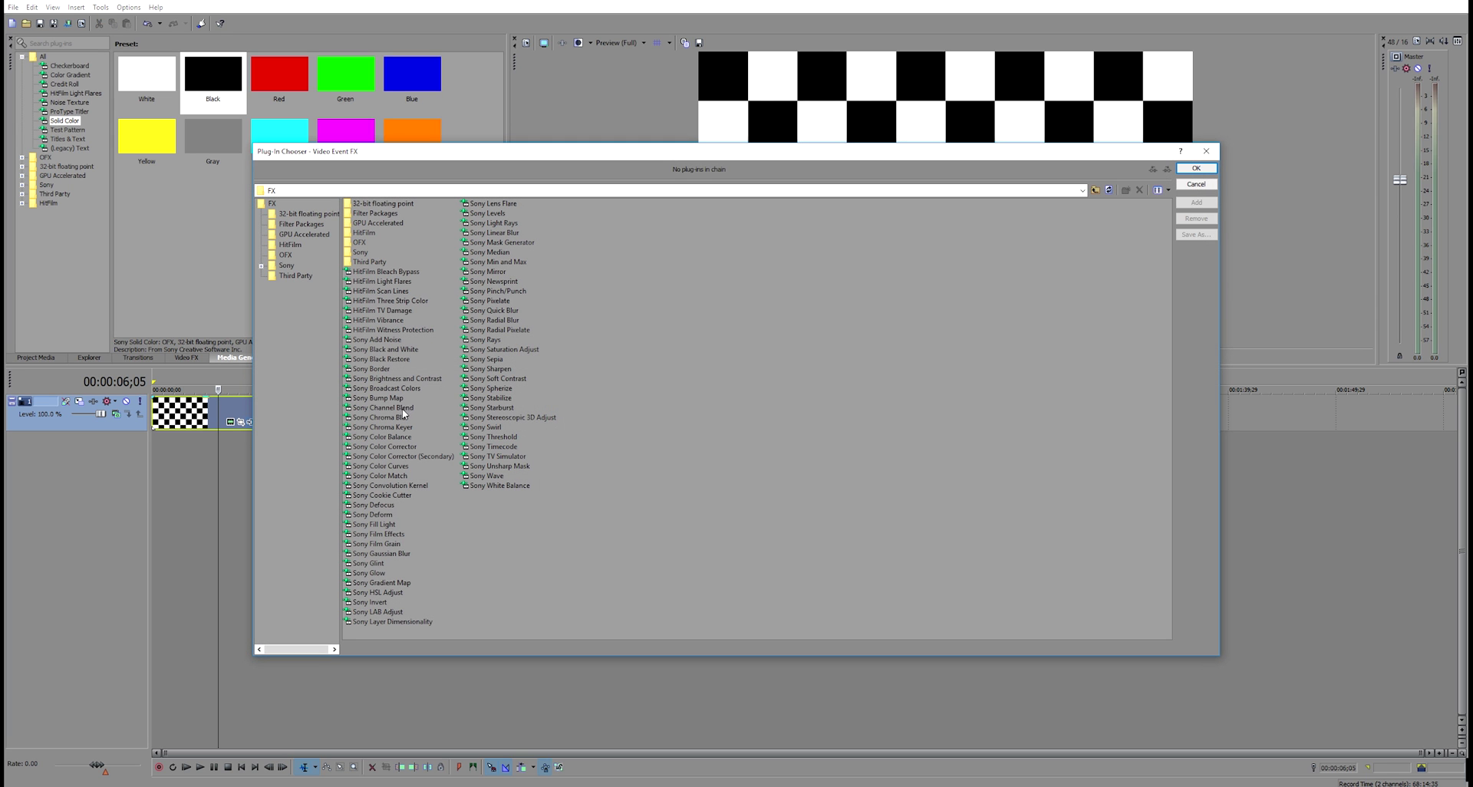
pyautogui.click(397, 467)
pyautogui.press('Return')
pyautogui.press('Return')
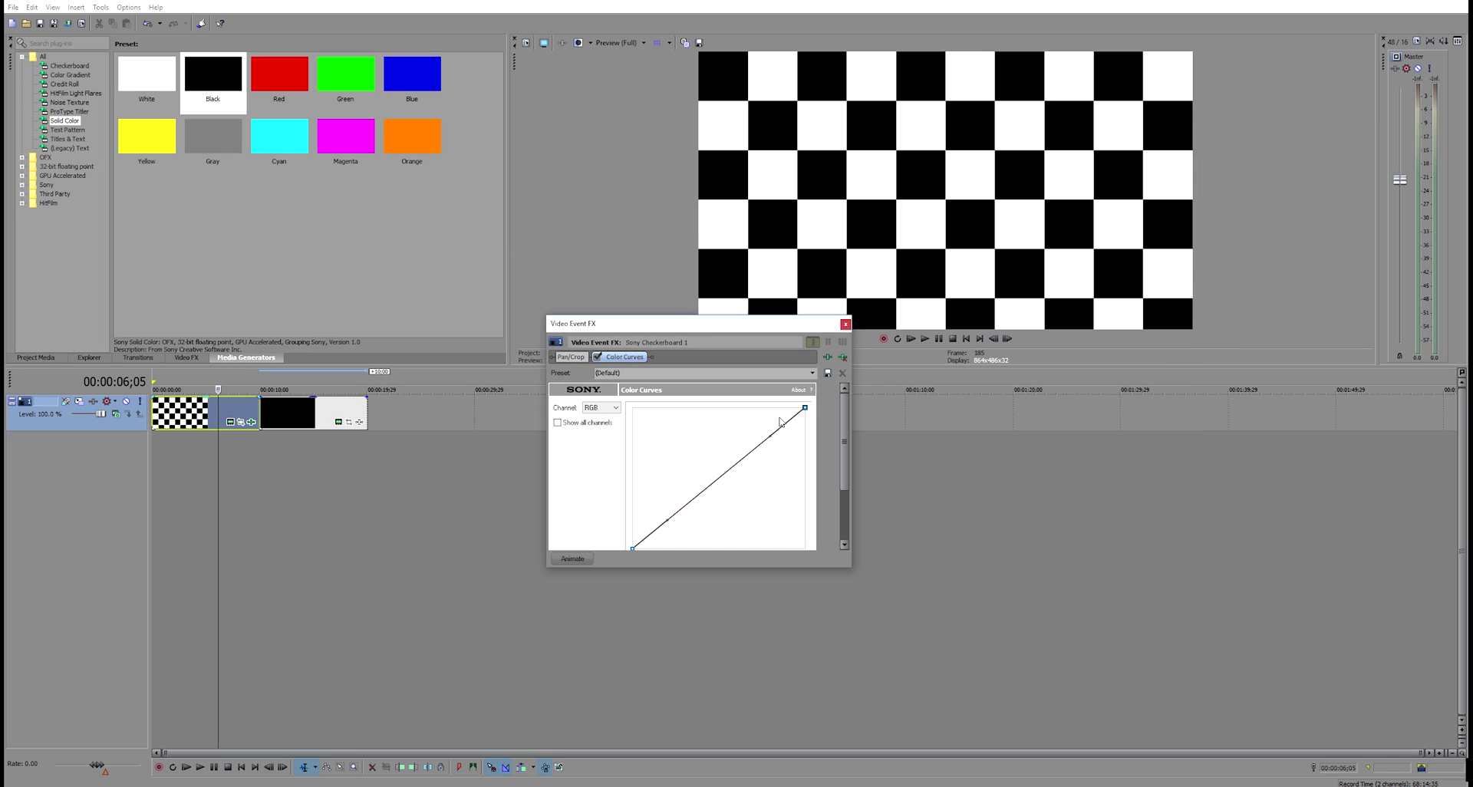
pyautogui.click(602, 408)
pyautogui.click(610, 444)
pyautogui.moveTo(771, 437); pyautogui.dragTo(725, 567)
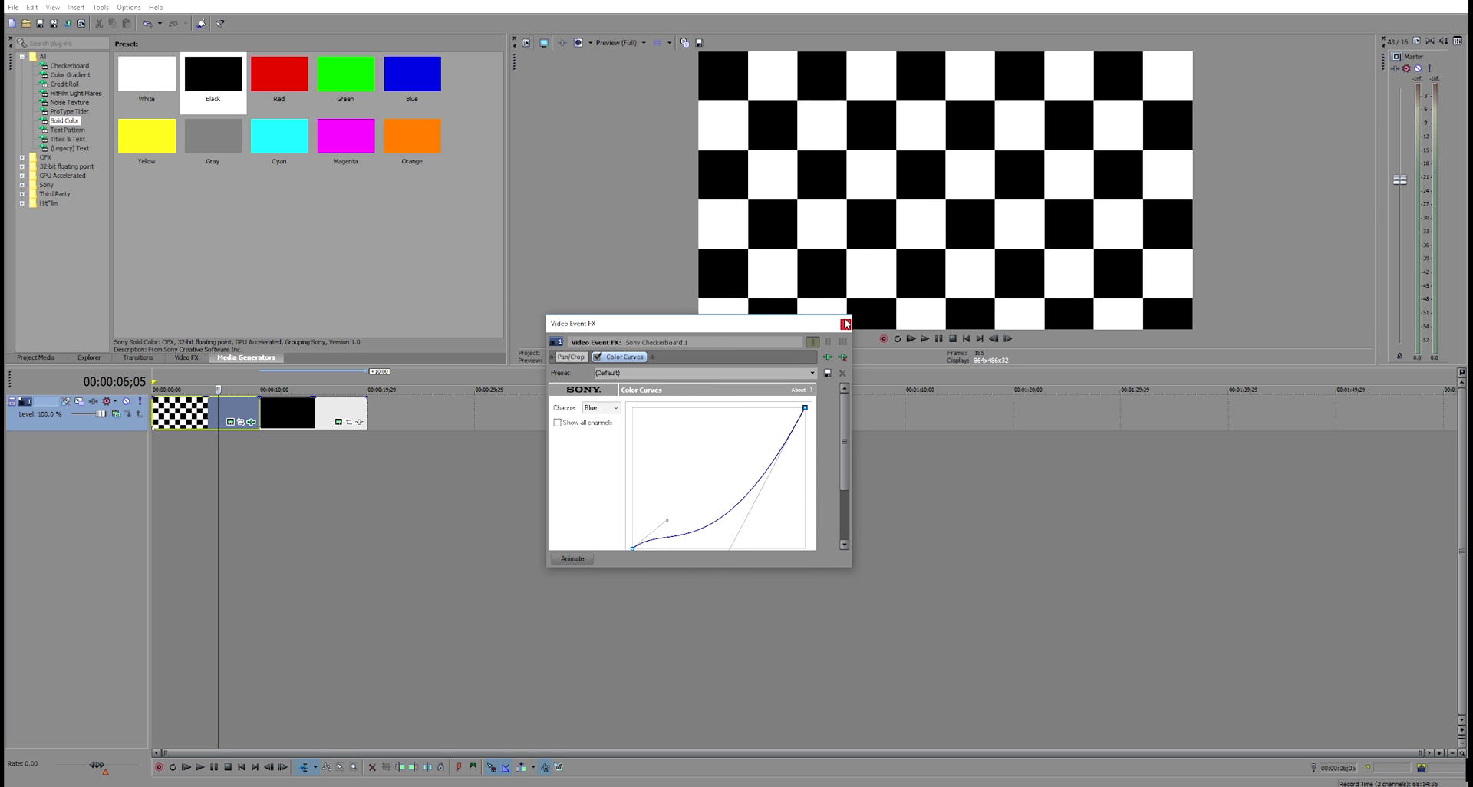
pyautogui.click(844, 324)
# - Add Sony Radial Blur as a track effect with Strength 0.592
pyautogui.click(106, 401)
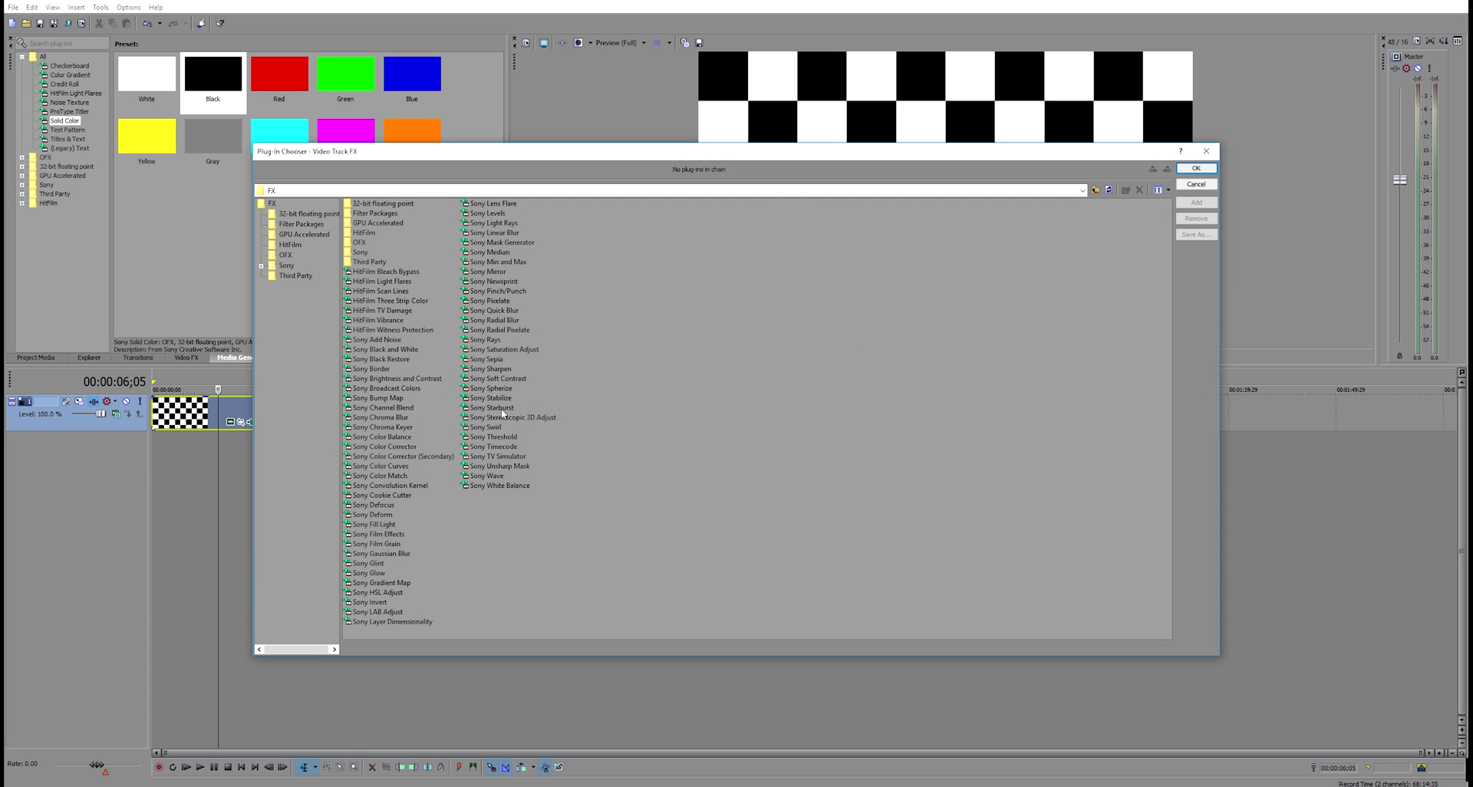
pyautogui.doubleClick(506, 320)
pyautogui.press('Return')
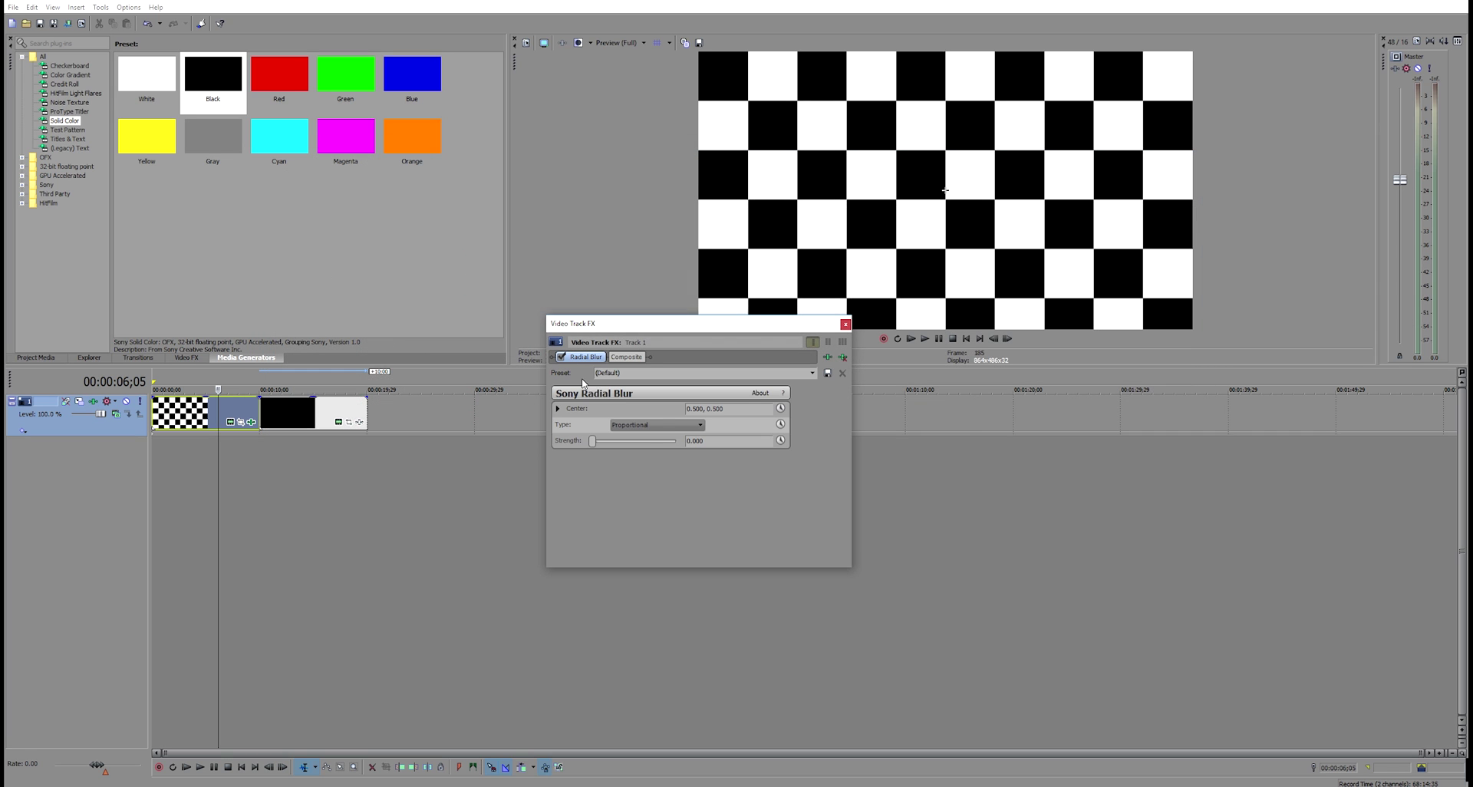
pyautogui.moveTo(644, 447)
pyautogui.mouseDown()
pyautogui.moveTo(663, 443)
pyautogui.moveTo(643, 445)
pyautogui.mouseUp()
pyautogui.click(312, 418)
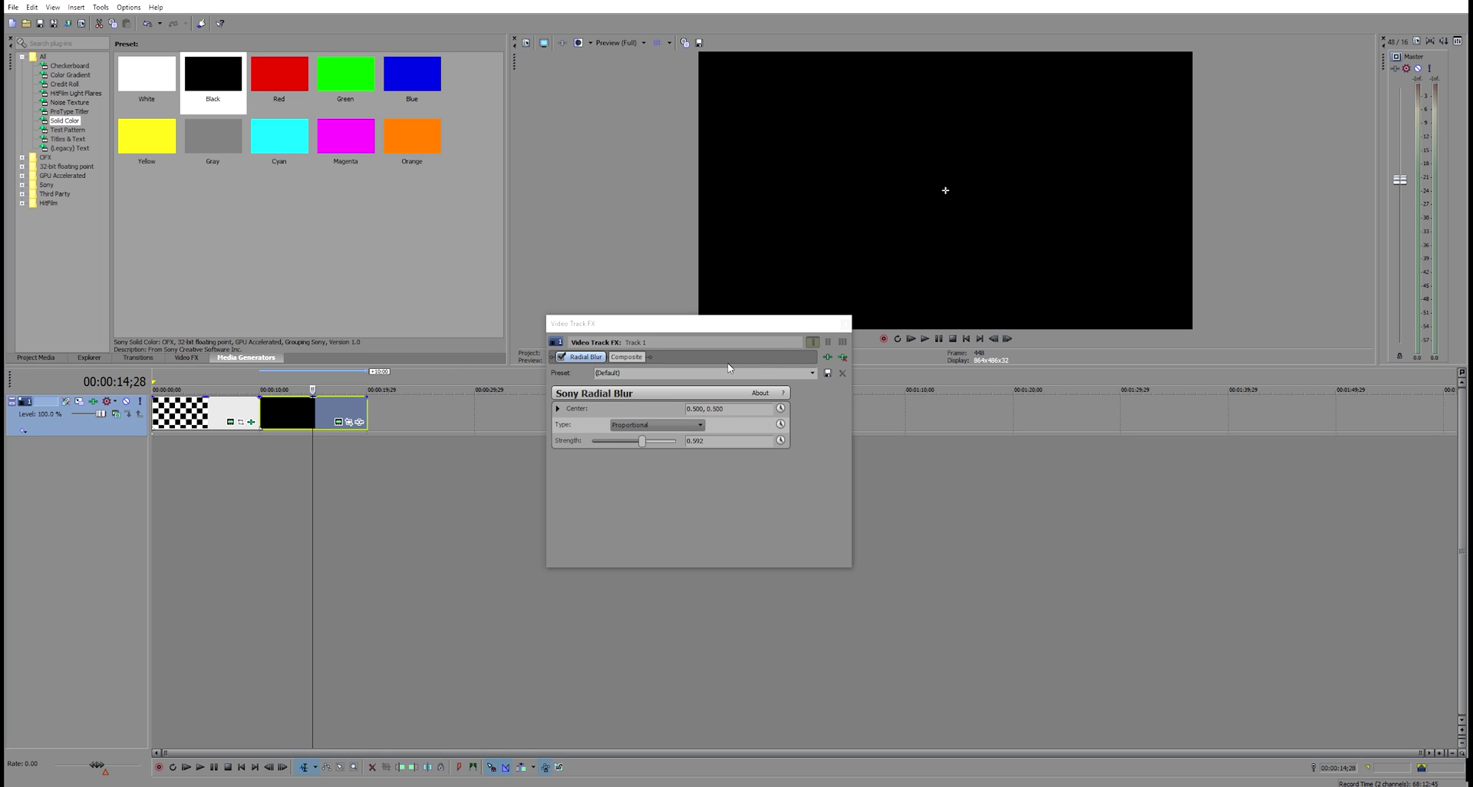
pyautogui.click(845, 324)
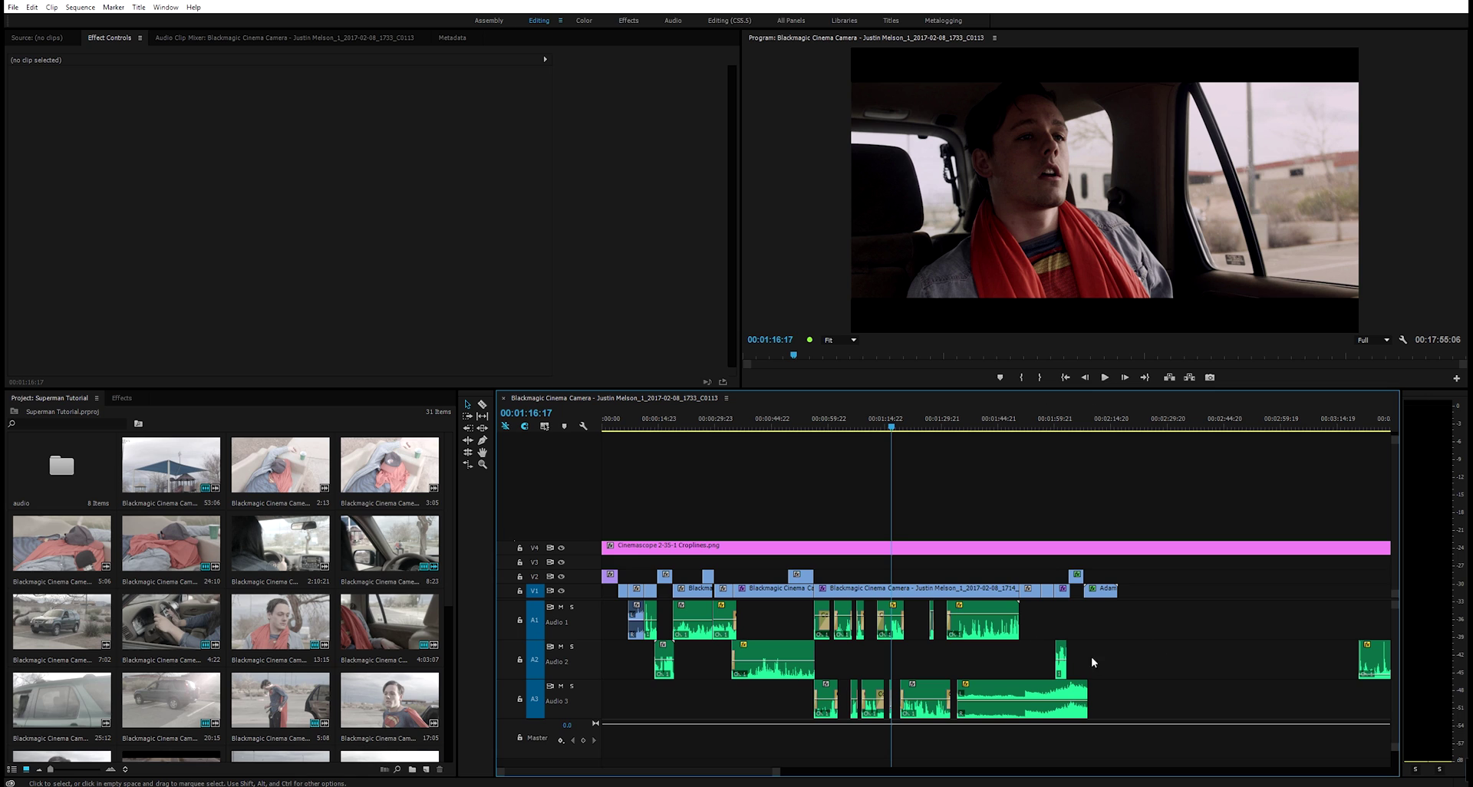
pyautogui.click(32, 7)
pyautogui.moveTo(85, 300)
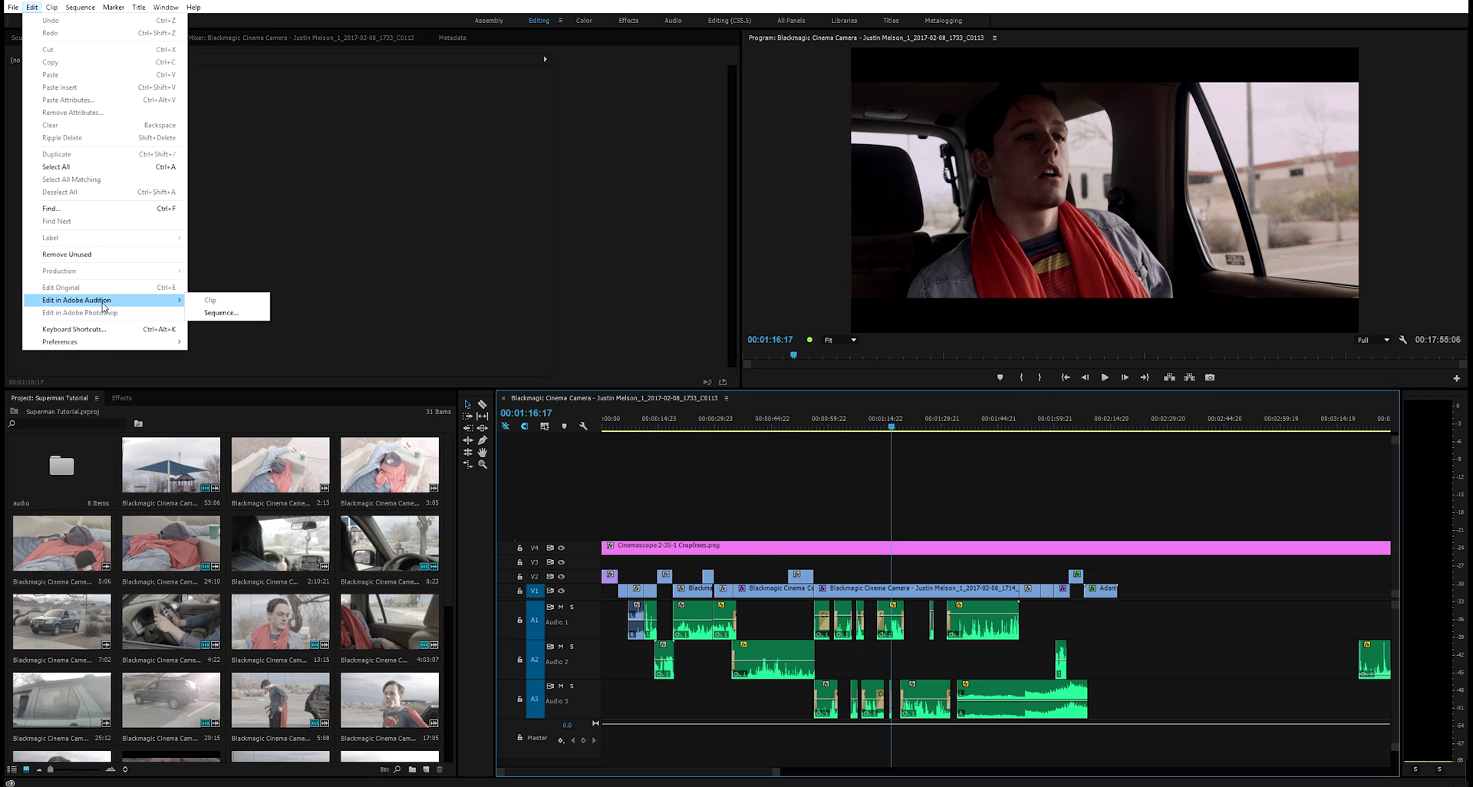
pyautogui.click(314, 322)
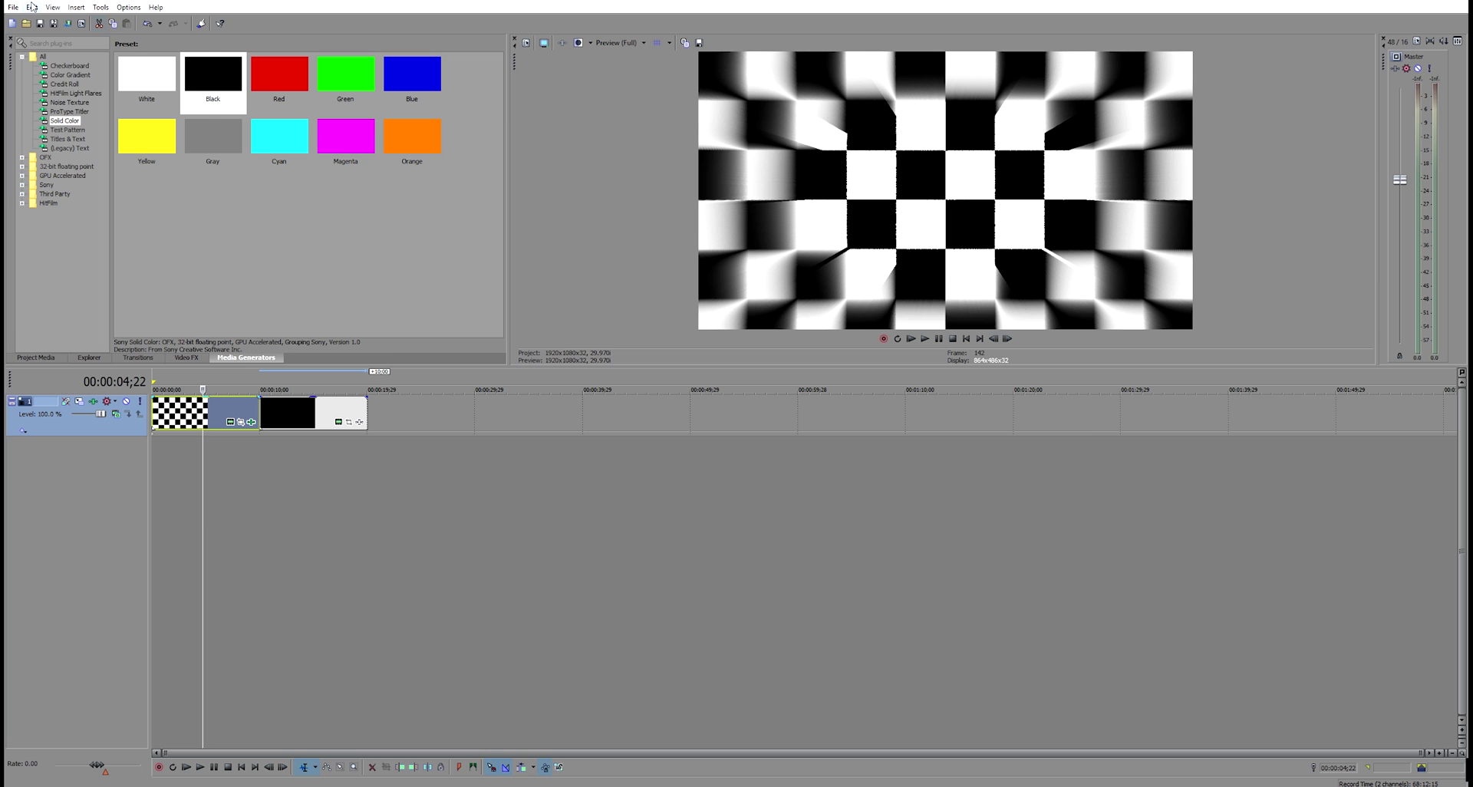
pyautogui.click(13, 7)
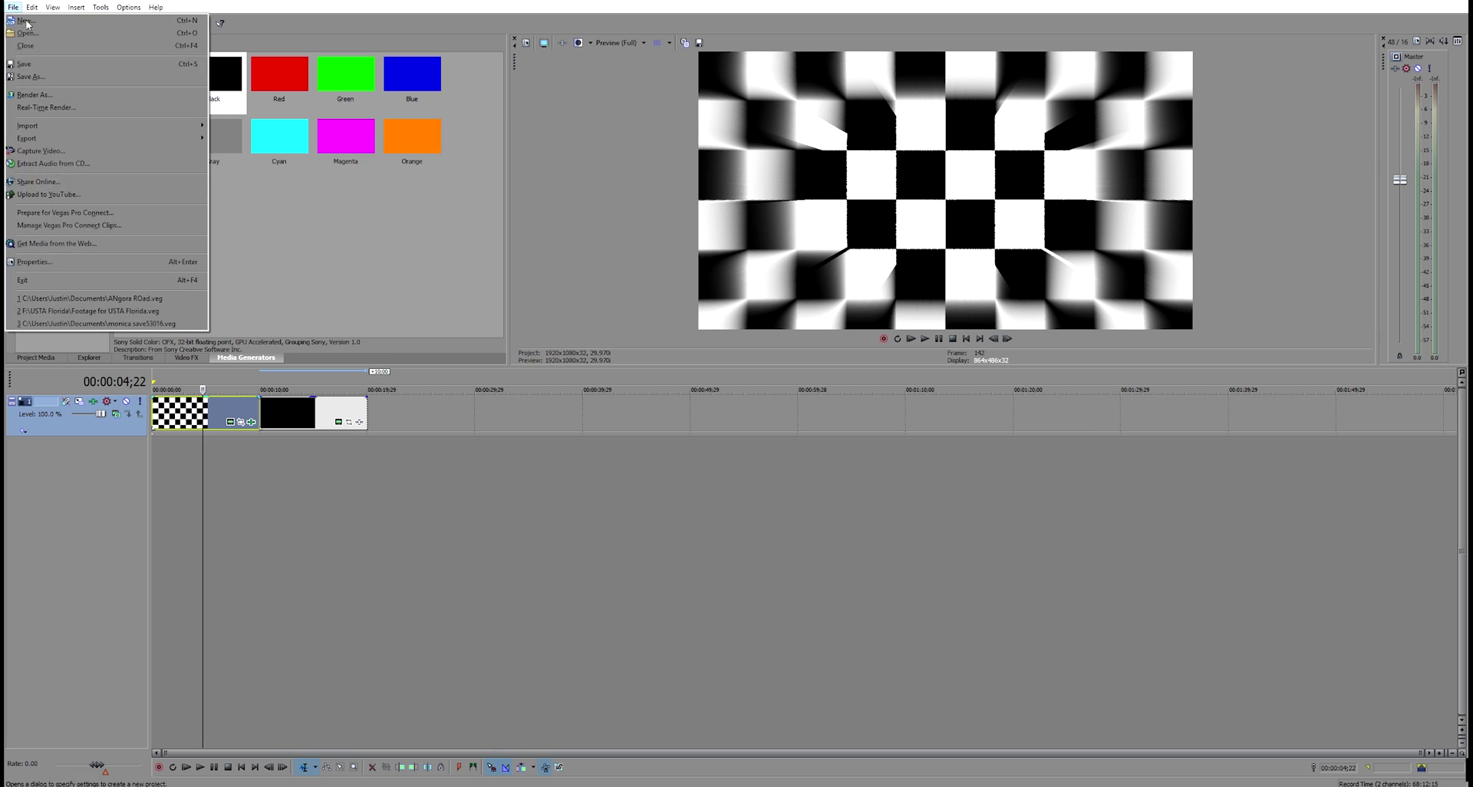
pyautogui.click(33, 95)
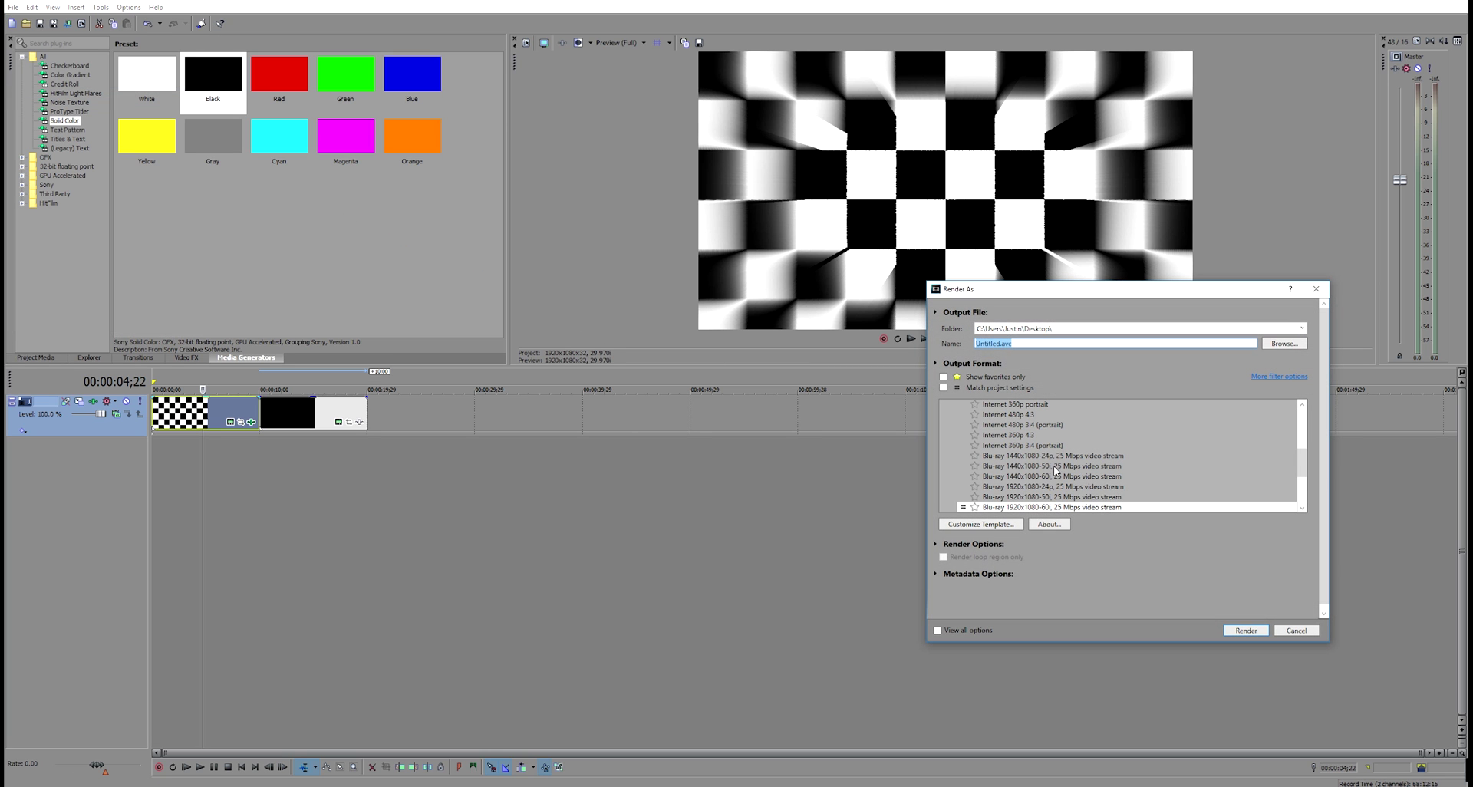
pyautogui.moveTo(1300, 462); pyautogui.dragTo(1300, 493)
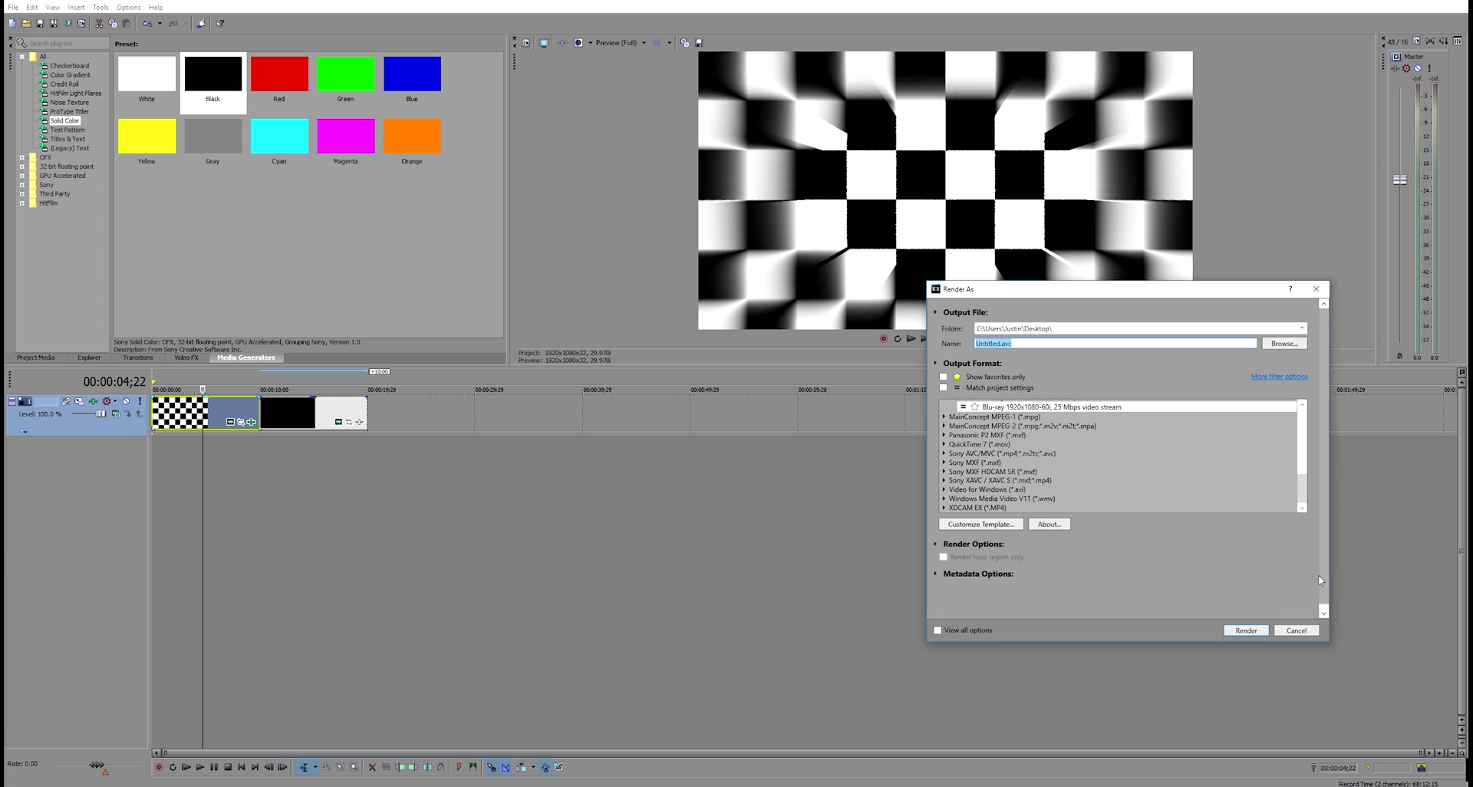
pyautogui.click(1307, 631)
pyautogui.click(330, 491)
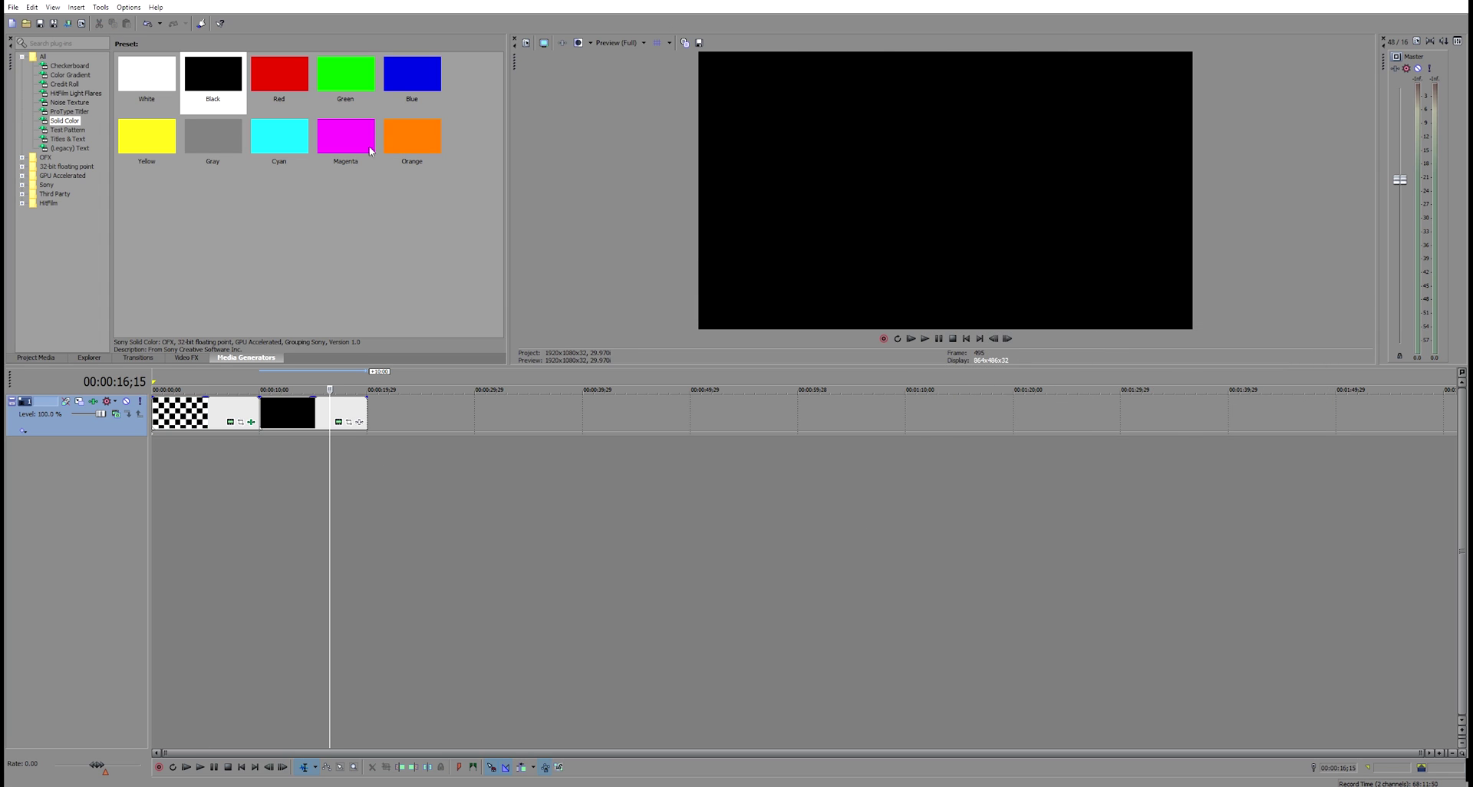
pyautogui.click(367, 452)
pyautogui.click(336, 455)
pyautogui.moveTo(366, 449); pyautogui.dragTo(198, 458)
pyautogui.click(235, 458)
pyautogui.click(270, 454)
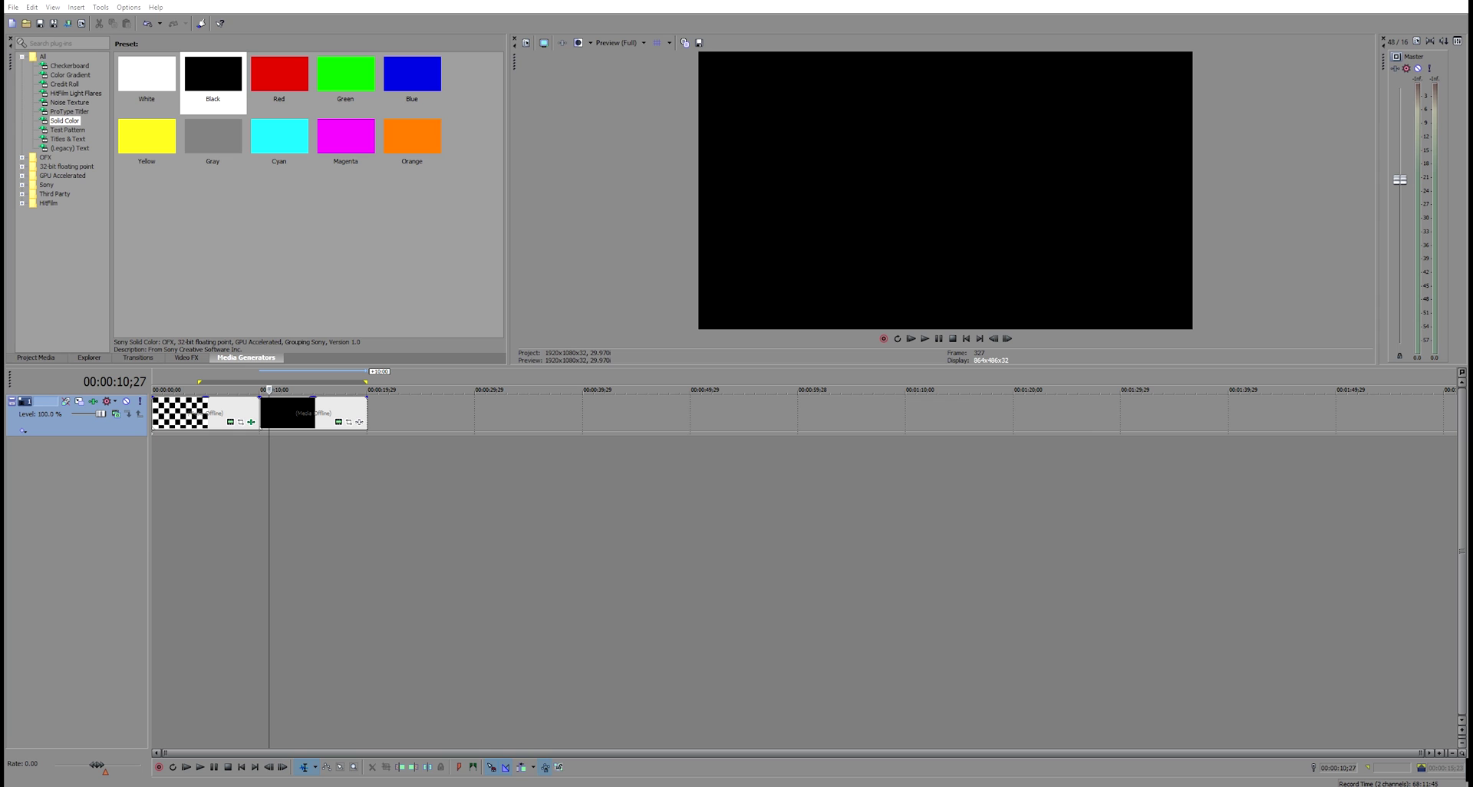
pyautogui.moveTo(439, 786)
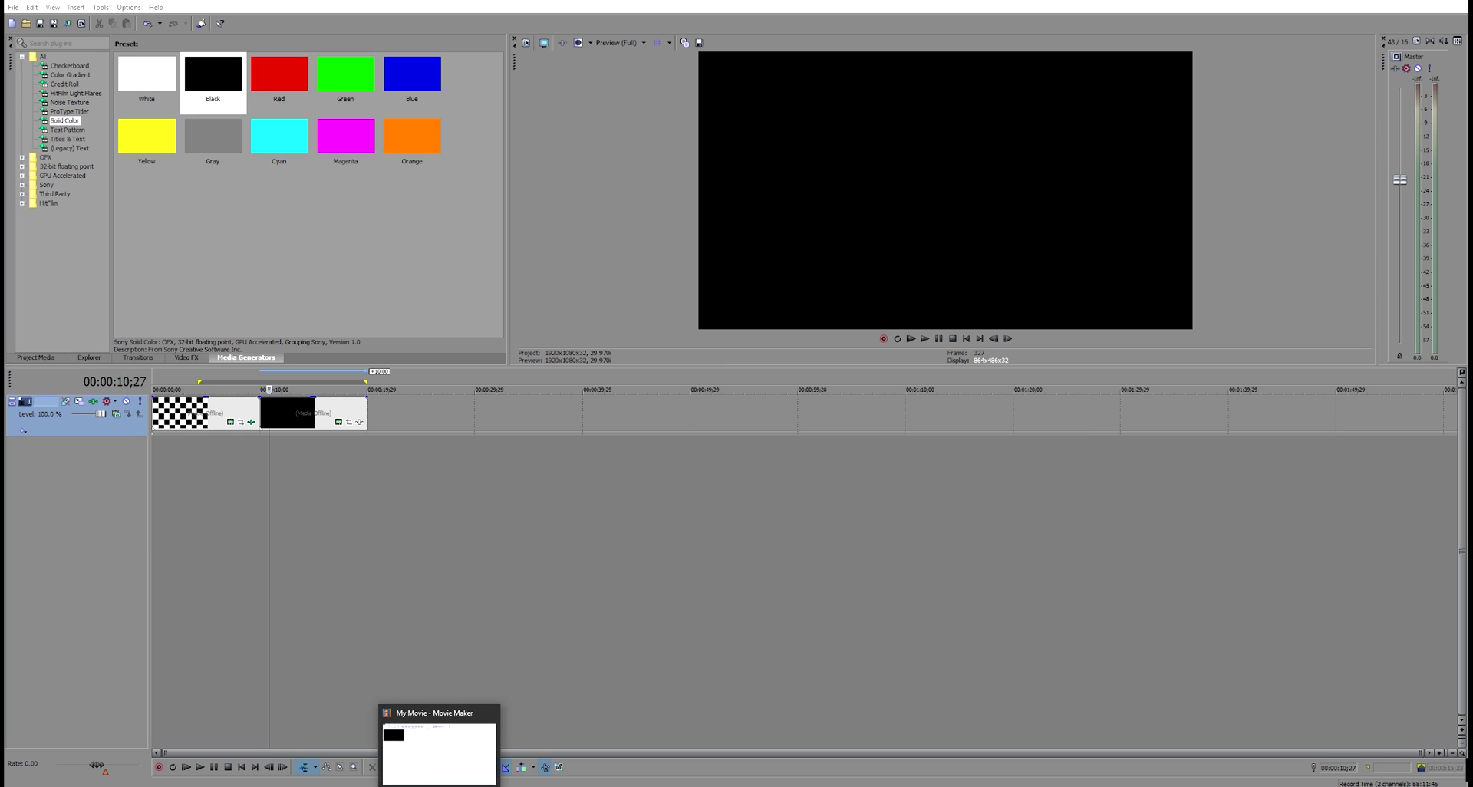
# - Bring up the My Movie project in Movie Maker and cancel the Add videos and photos picker
pyautogui.click(439, 786)
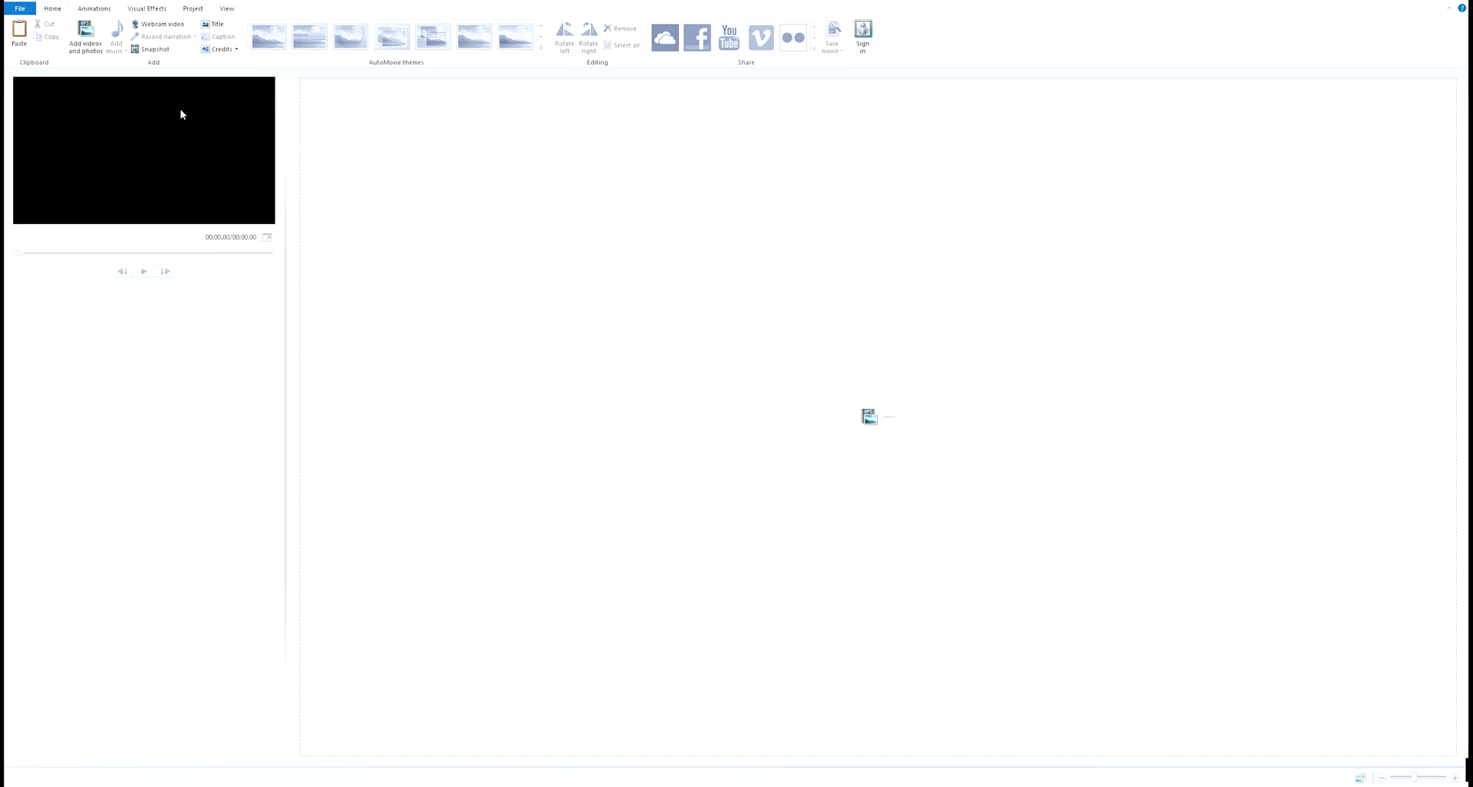
pyautogui.click(90, 50)
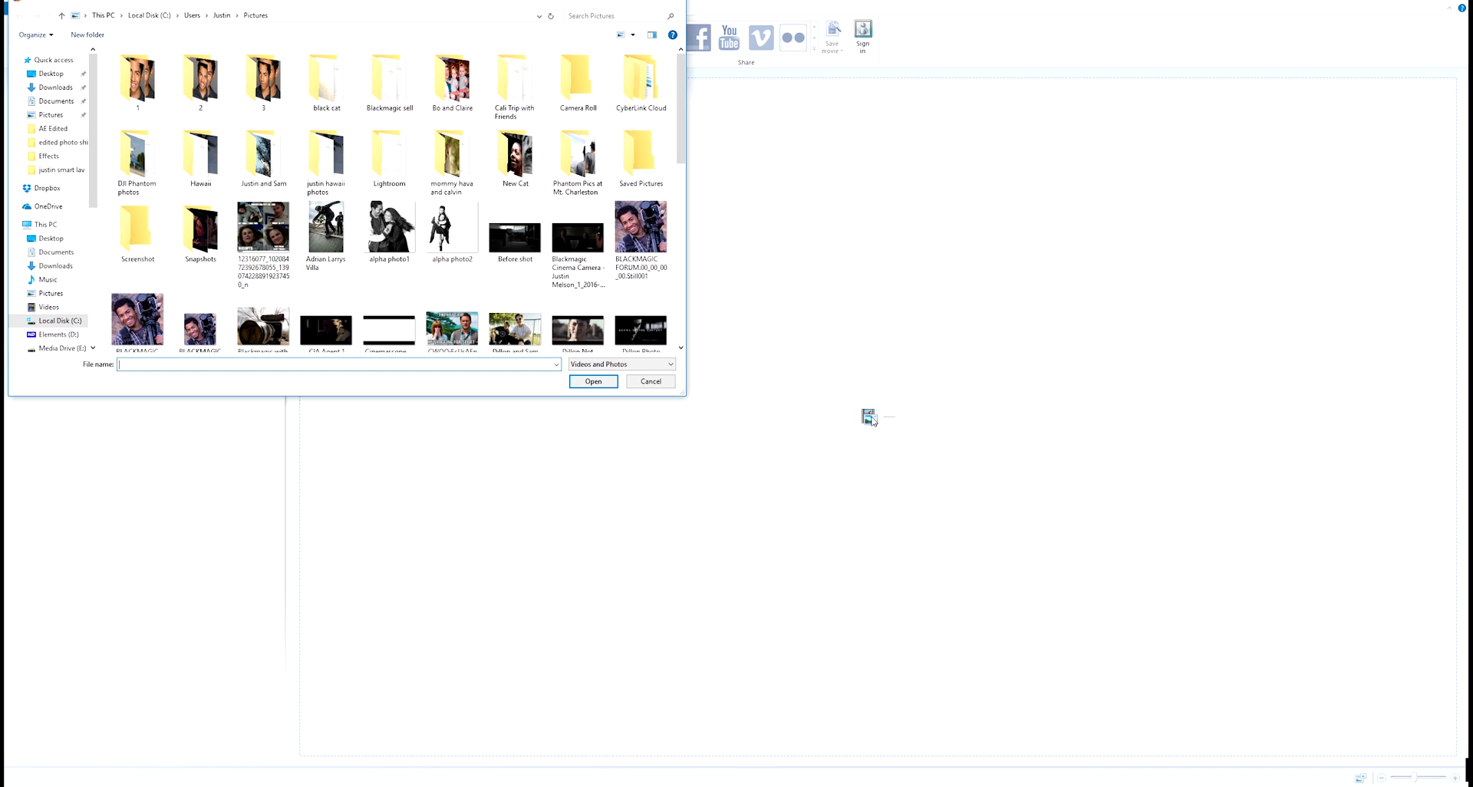
pyautogui.click(650, 382)
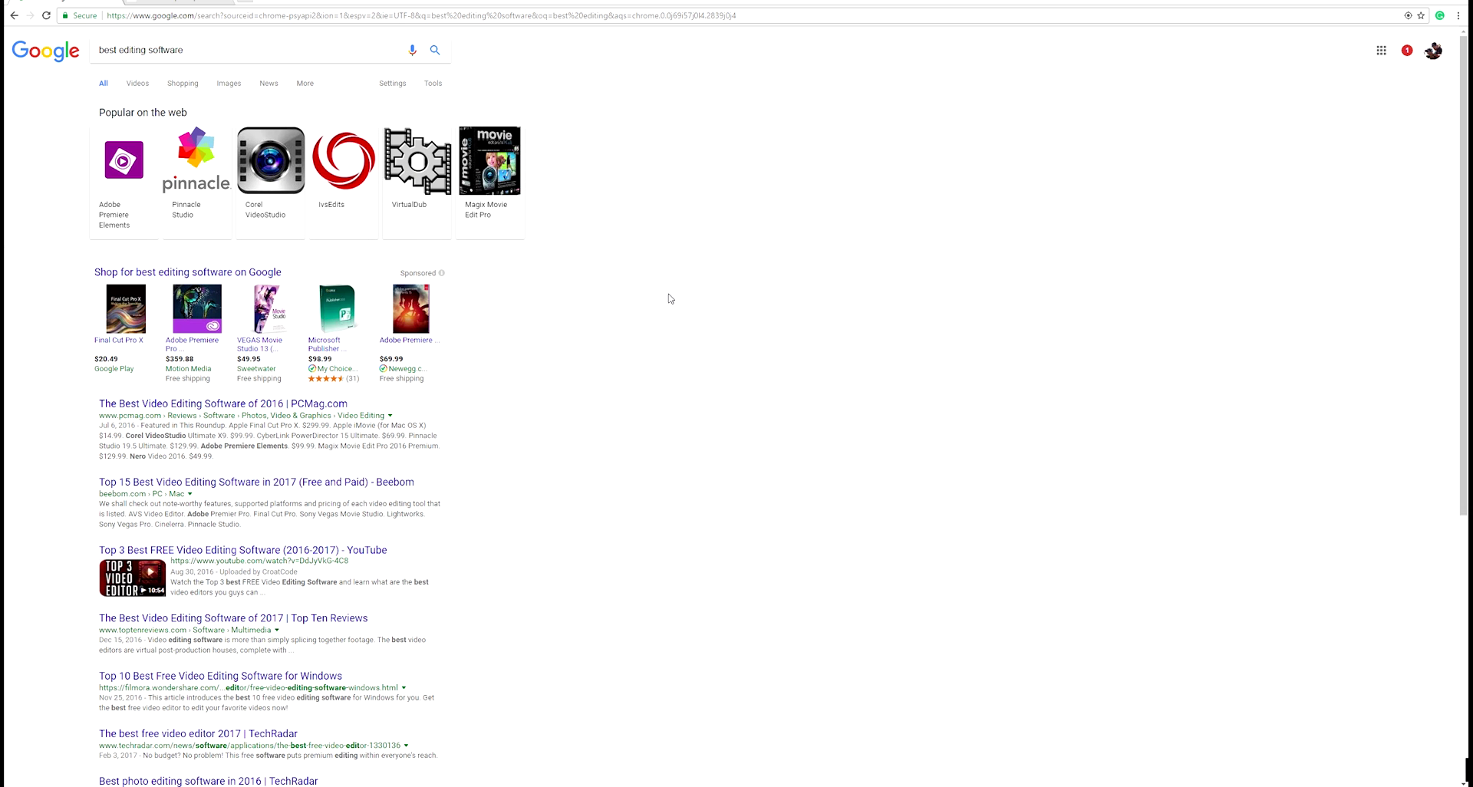
# - Switch to the avid.com Media Composer page and scroll down to the 'Work faster and easier' section
pyautogui.click(176, 5)
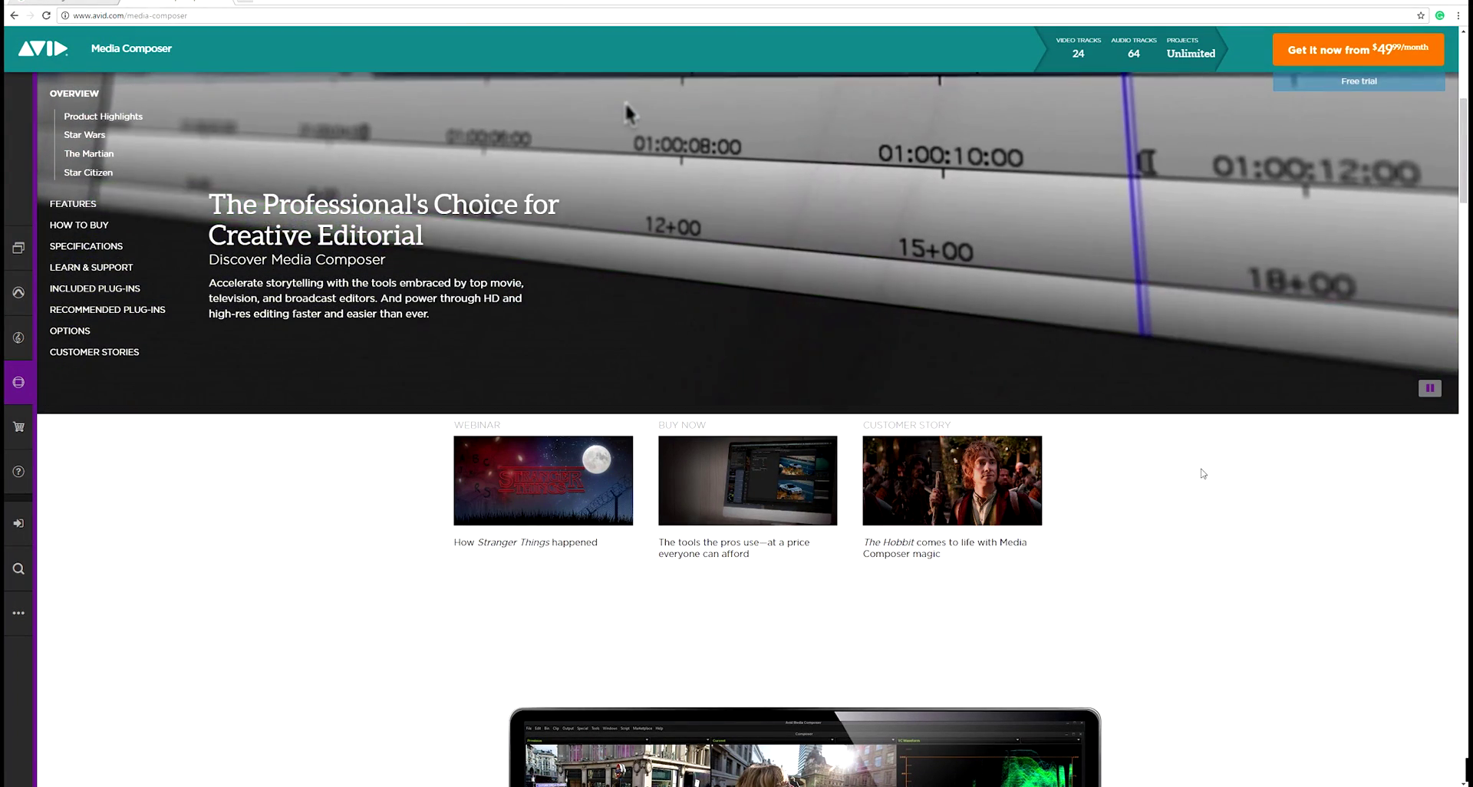
pyautogui.scroll(-4, 1201, 475)
pyautogui.scroll(-2, 1199, 470)
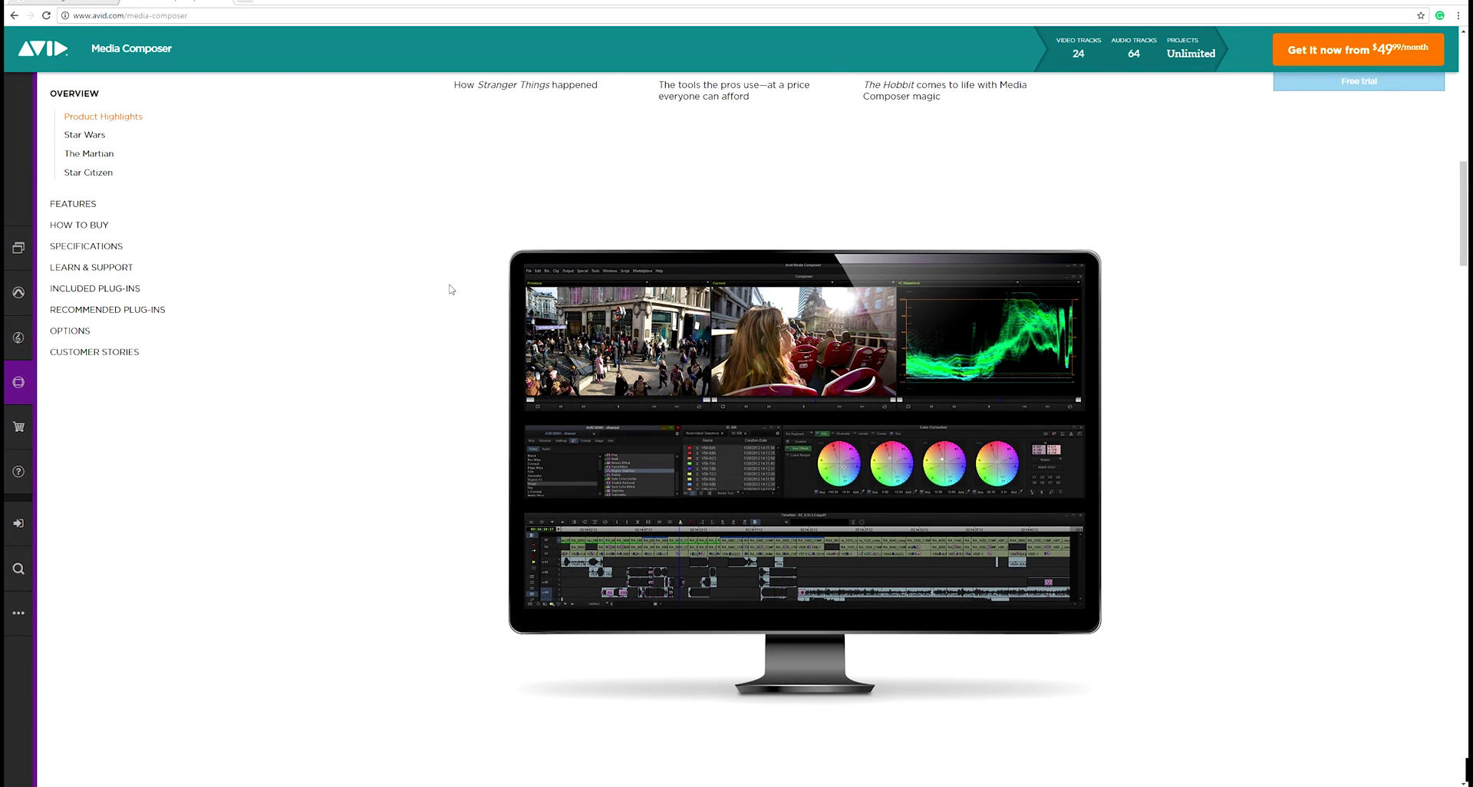
pyautogui.scroll(4, 452, 289)
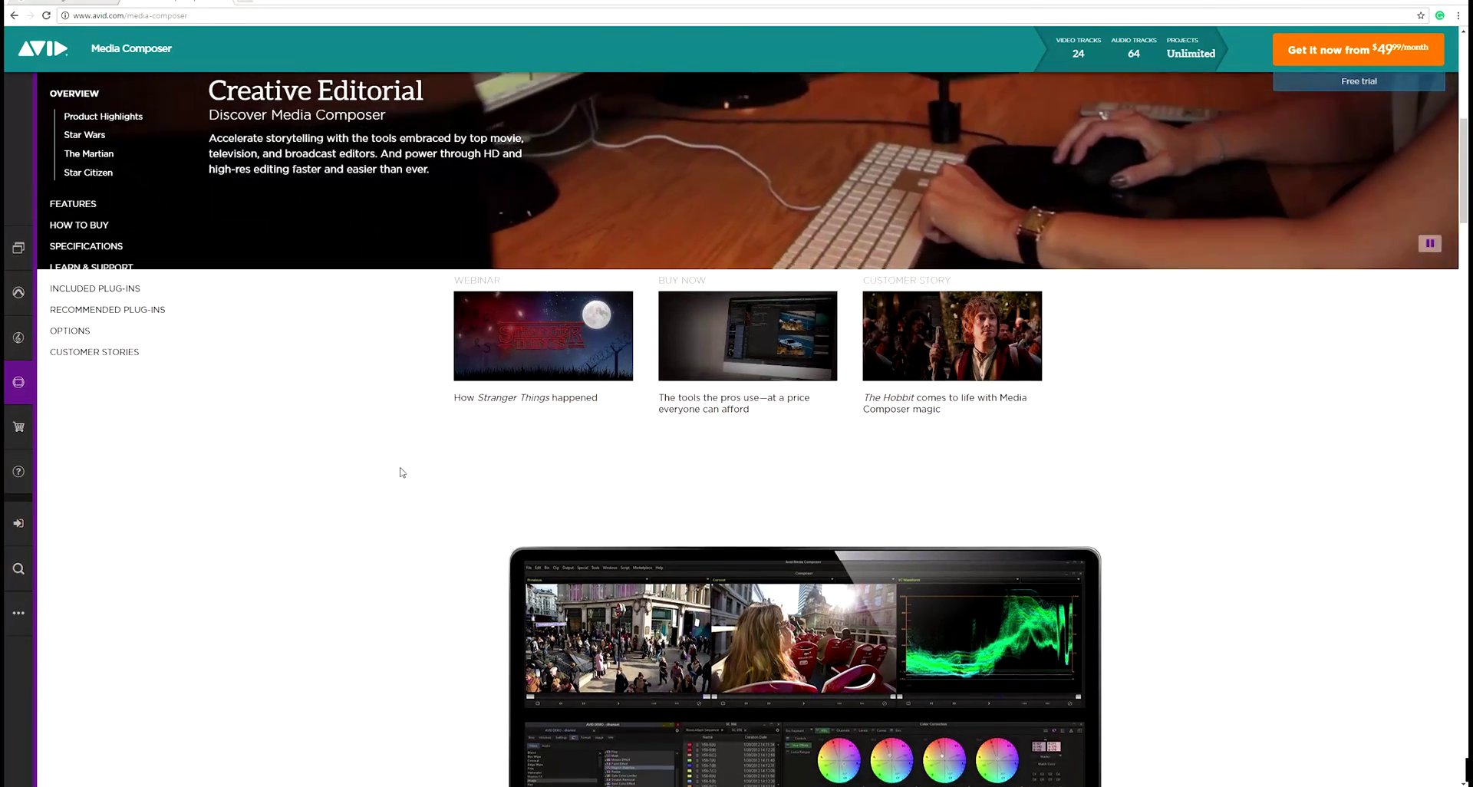
pyautogui.scroll(5, 415, 453)
pyautogui.scroll(-3, 471, 429)
pyautogui.scroll(-4, 472, 432)
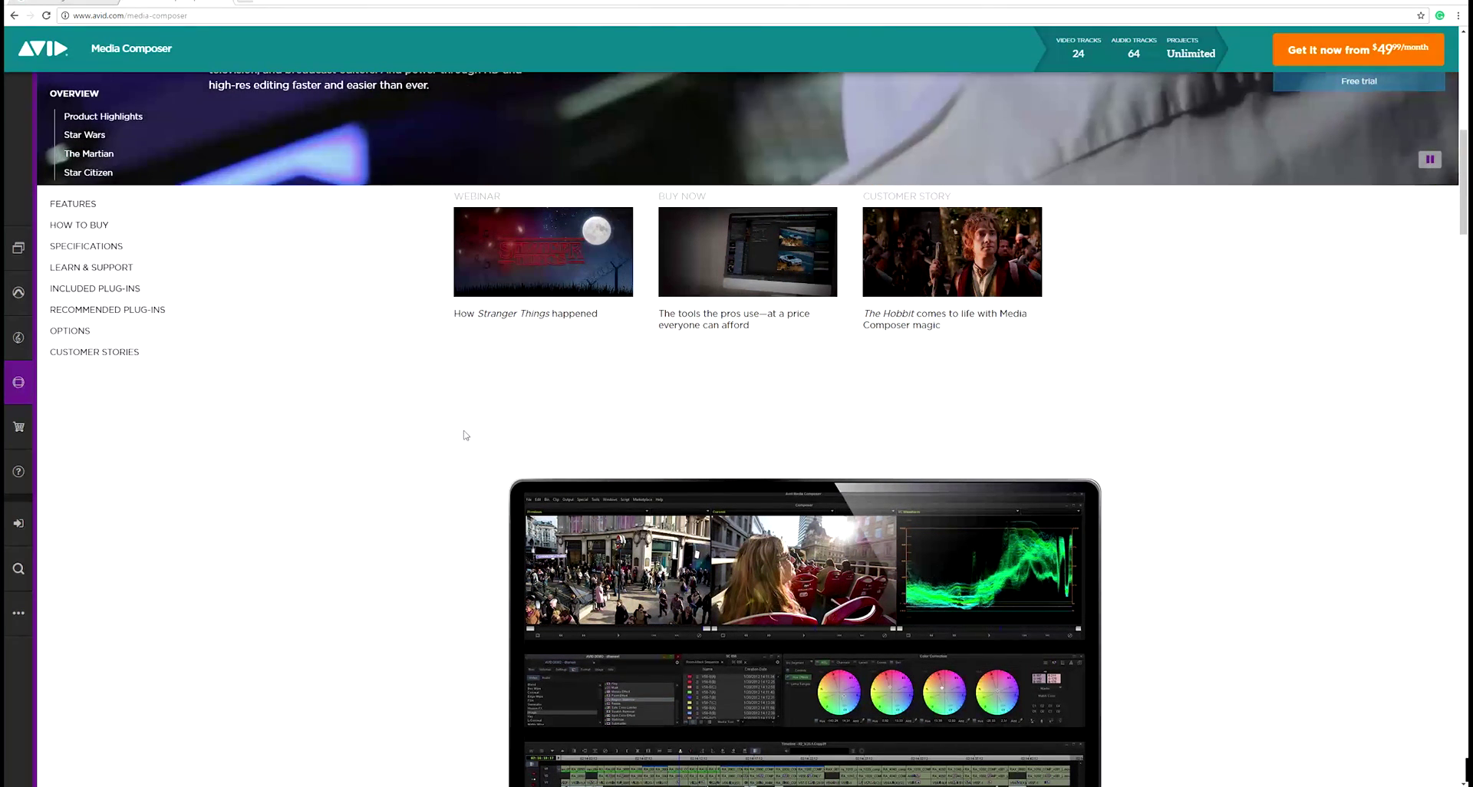
pyautogui.scroll(-3, 1143, 430)
pyautogui.scroll(-2, 1174, 507)
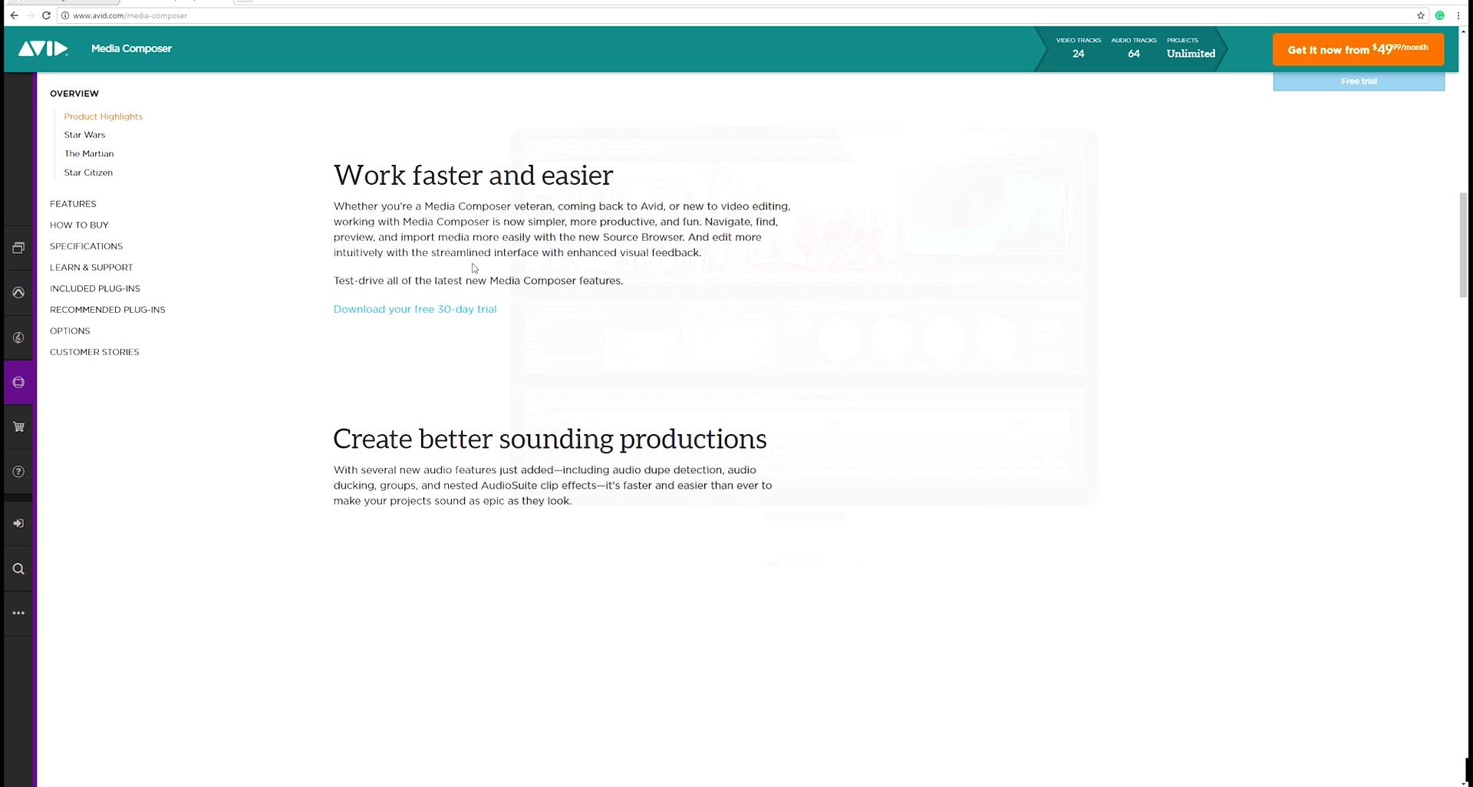
pyautogui.scroll(3, 848, 349)
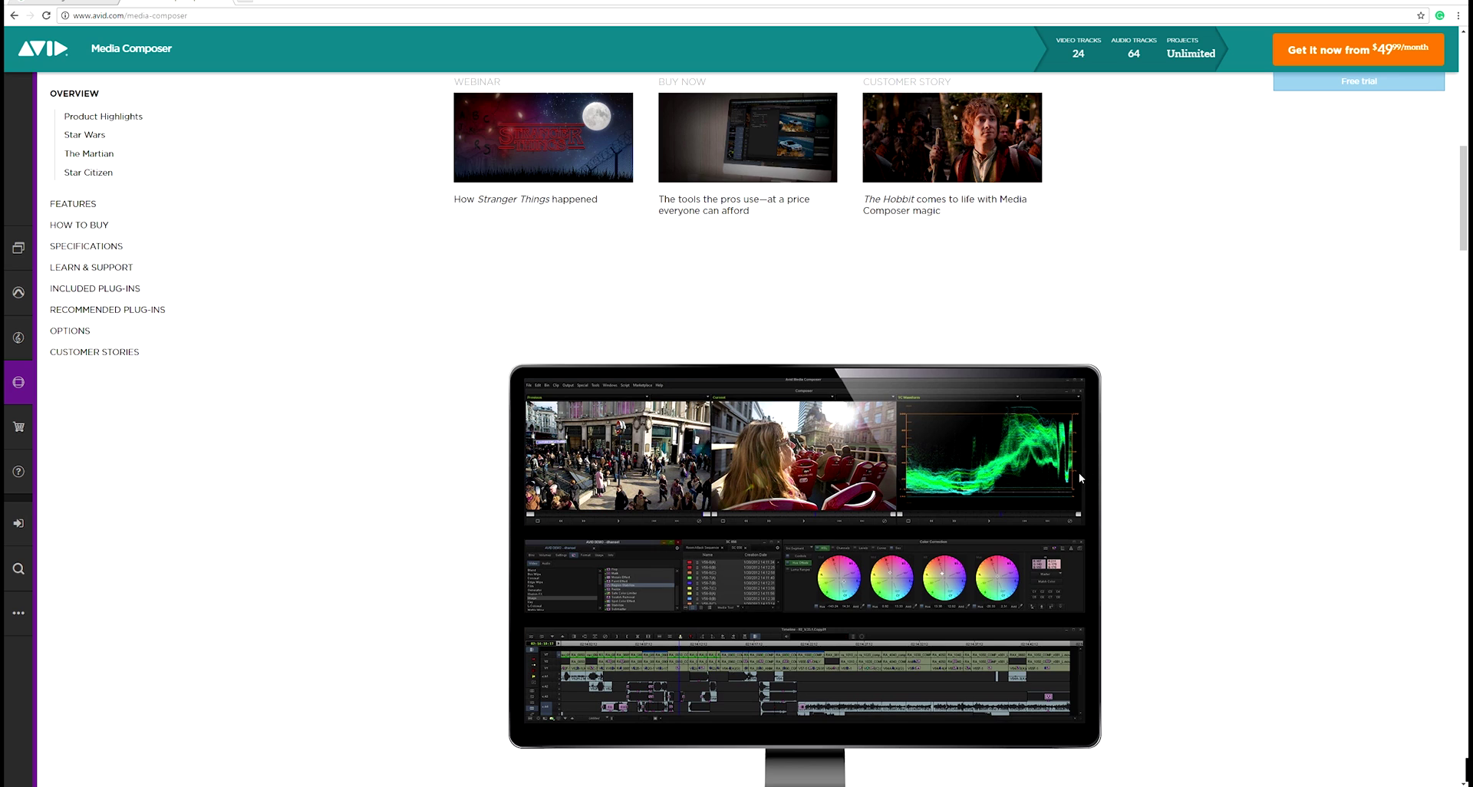
pyautogui.scroll(-2, 1136, 452)
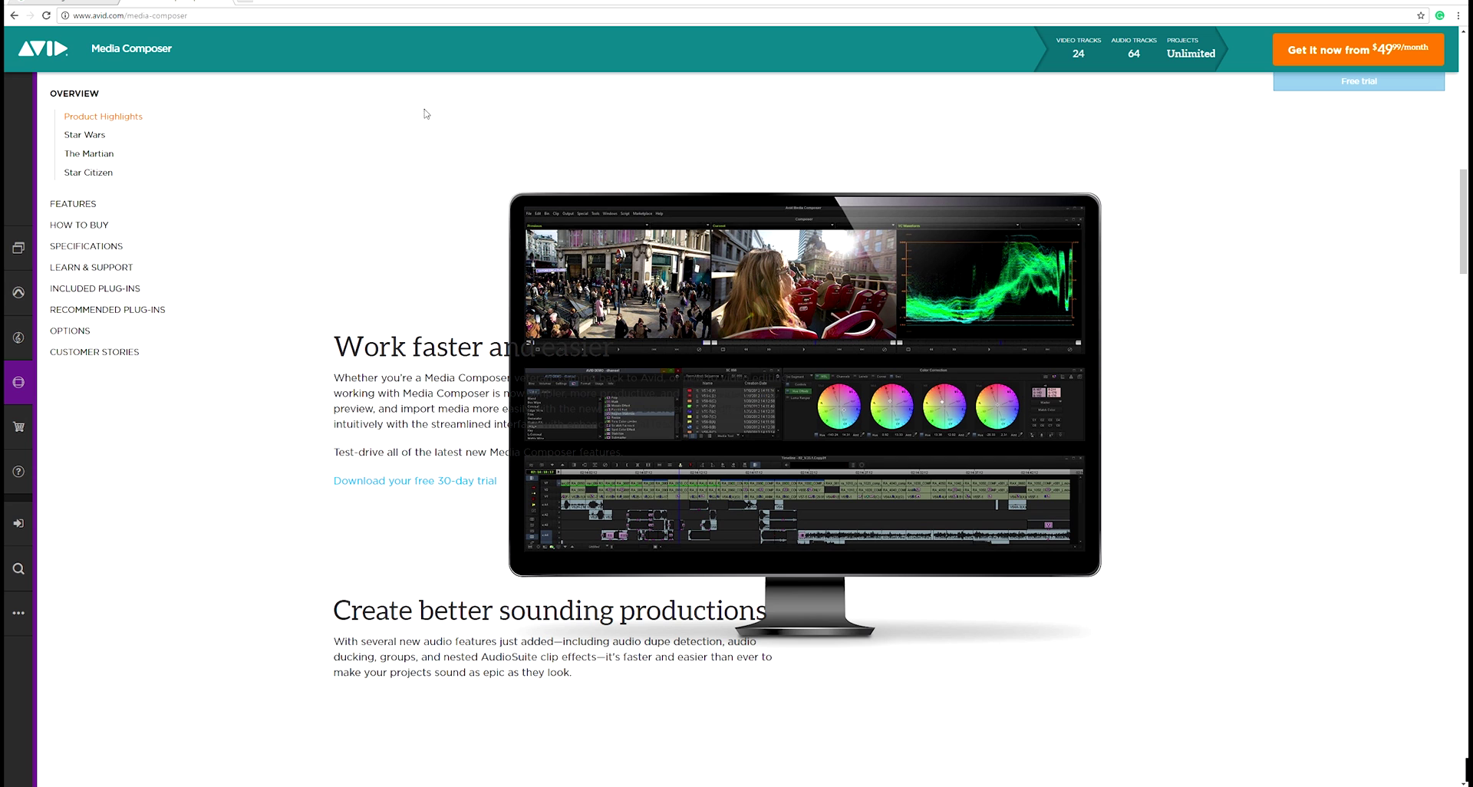
pyautogui.scroll(5, 363, 420)
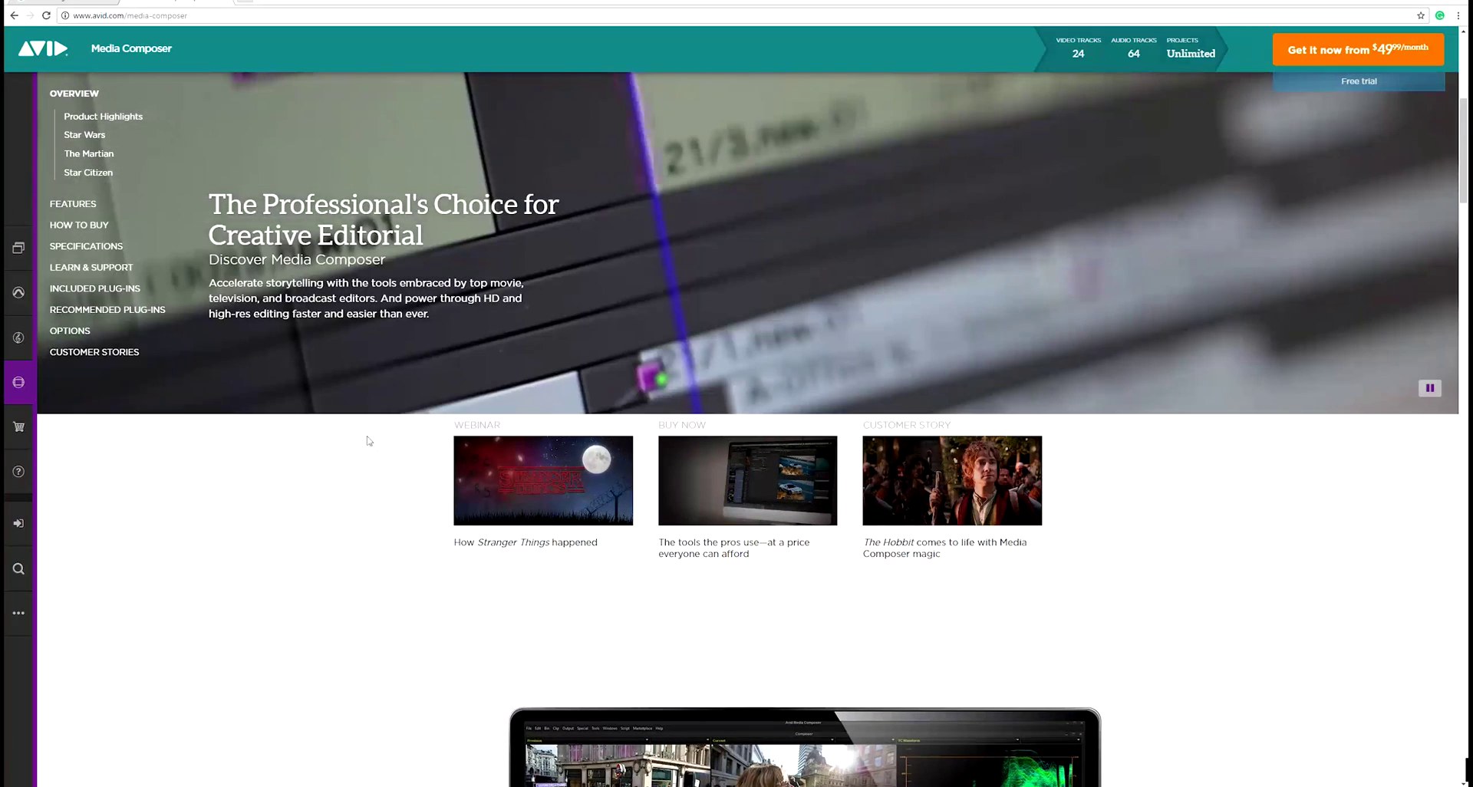
pyautogui.scroll(-5, 380, 502)
pyautogui.scroll(2, 380, 506)
pyautogui.scroll(2, 441, 320)
pyautogui.scroll(-1, 444, 389)
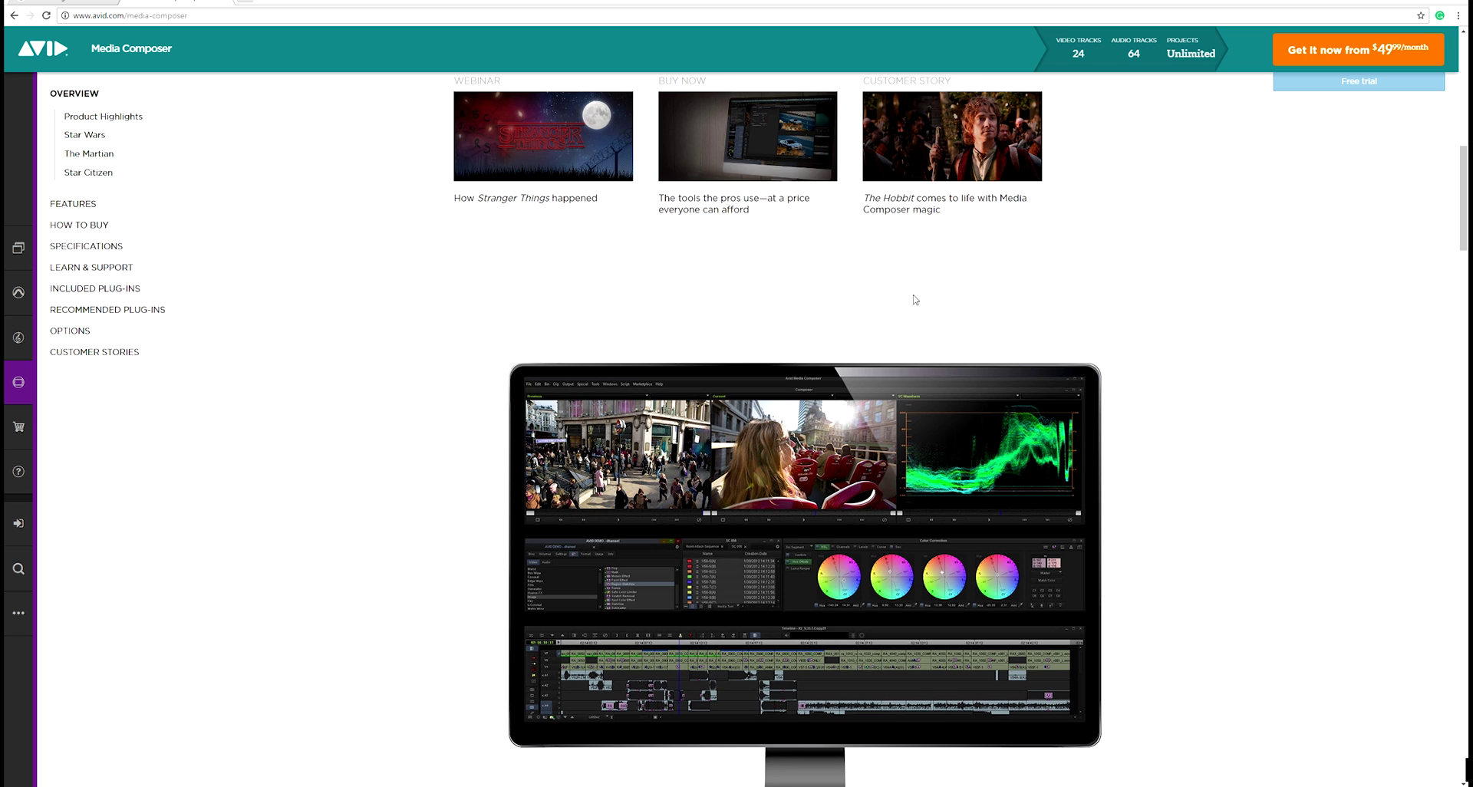
# - Scroll up and down through the Avid Media Composer page
pyautogui.scroll(4, 1190, 330)
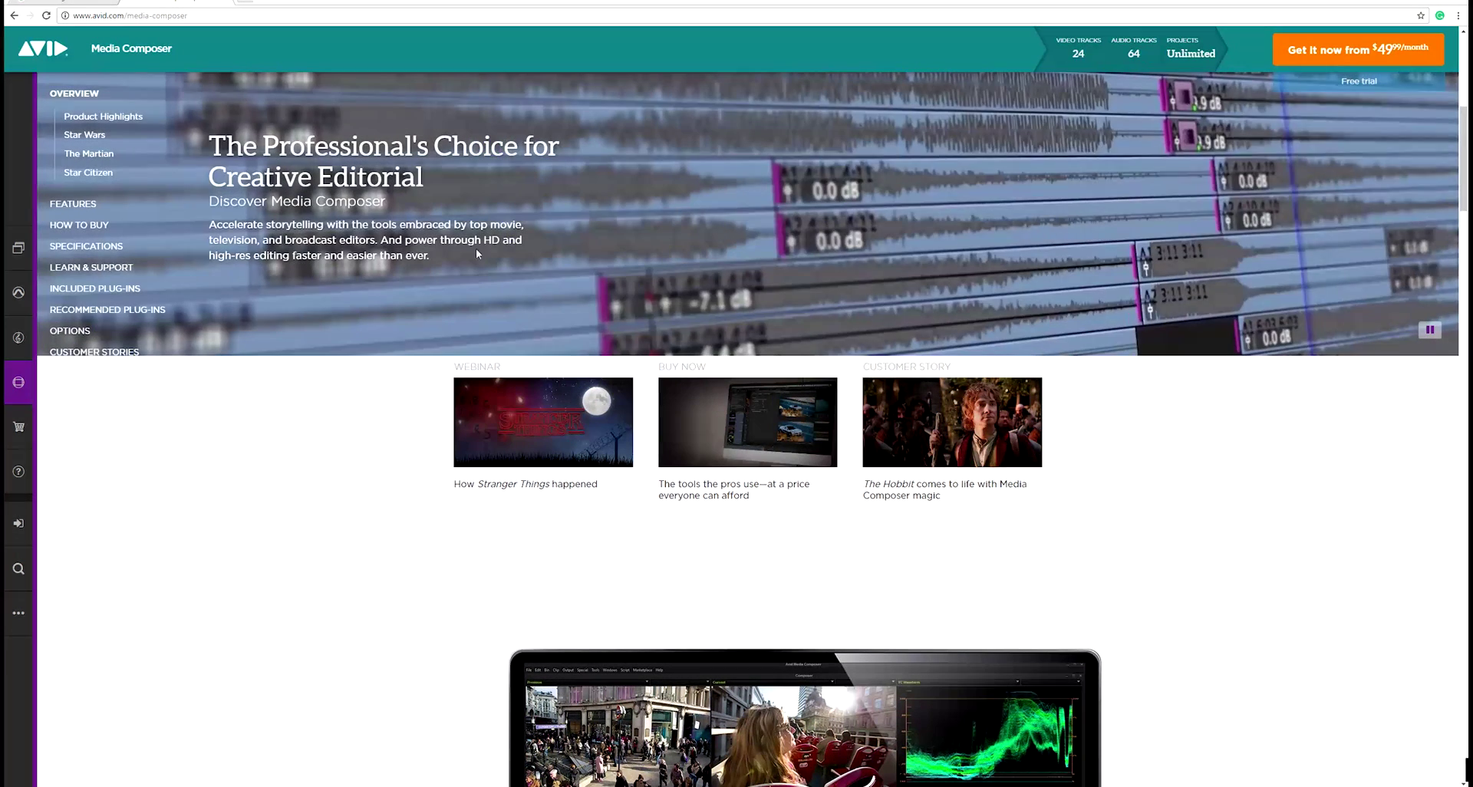
pyautogui.scroll(-2, 728, 311)
pyautogui.scroll(4, 1059, 368)
pyautogui.scroll(-1, 844, 476)
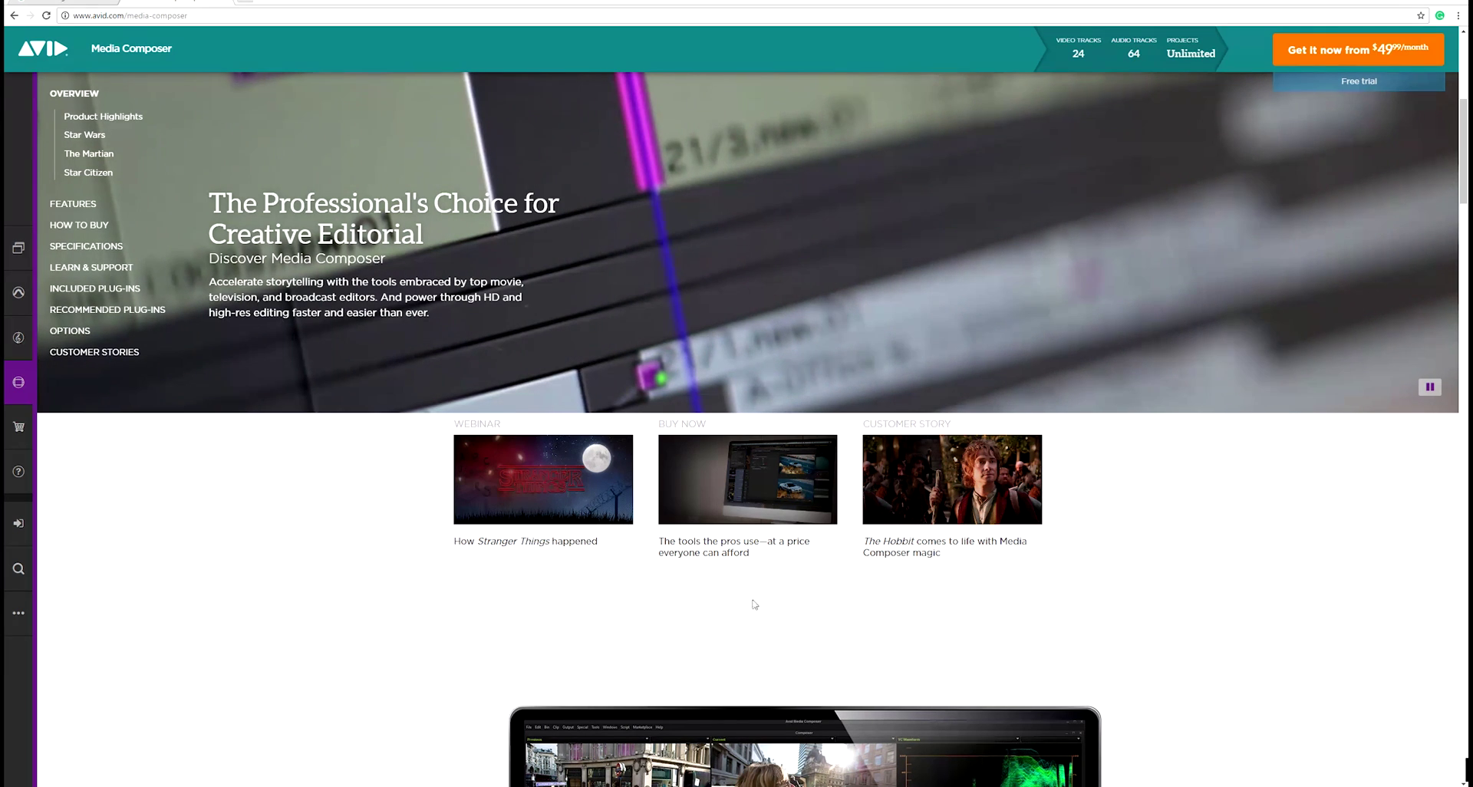
pyautogui.scroll(-3, 682, 628)
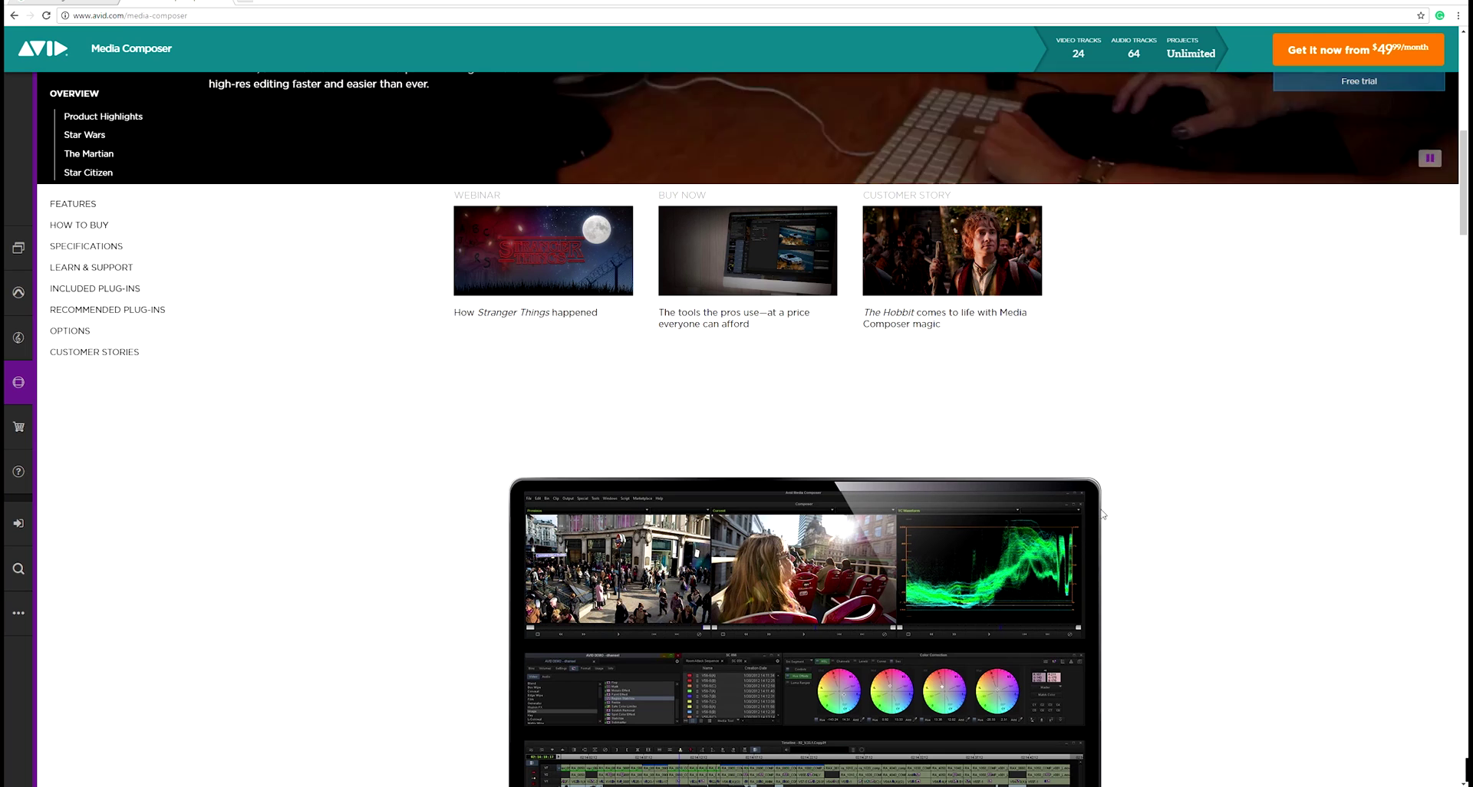
pyautogui.scroll(-3, 1103, 514)
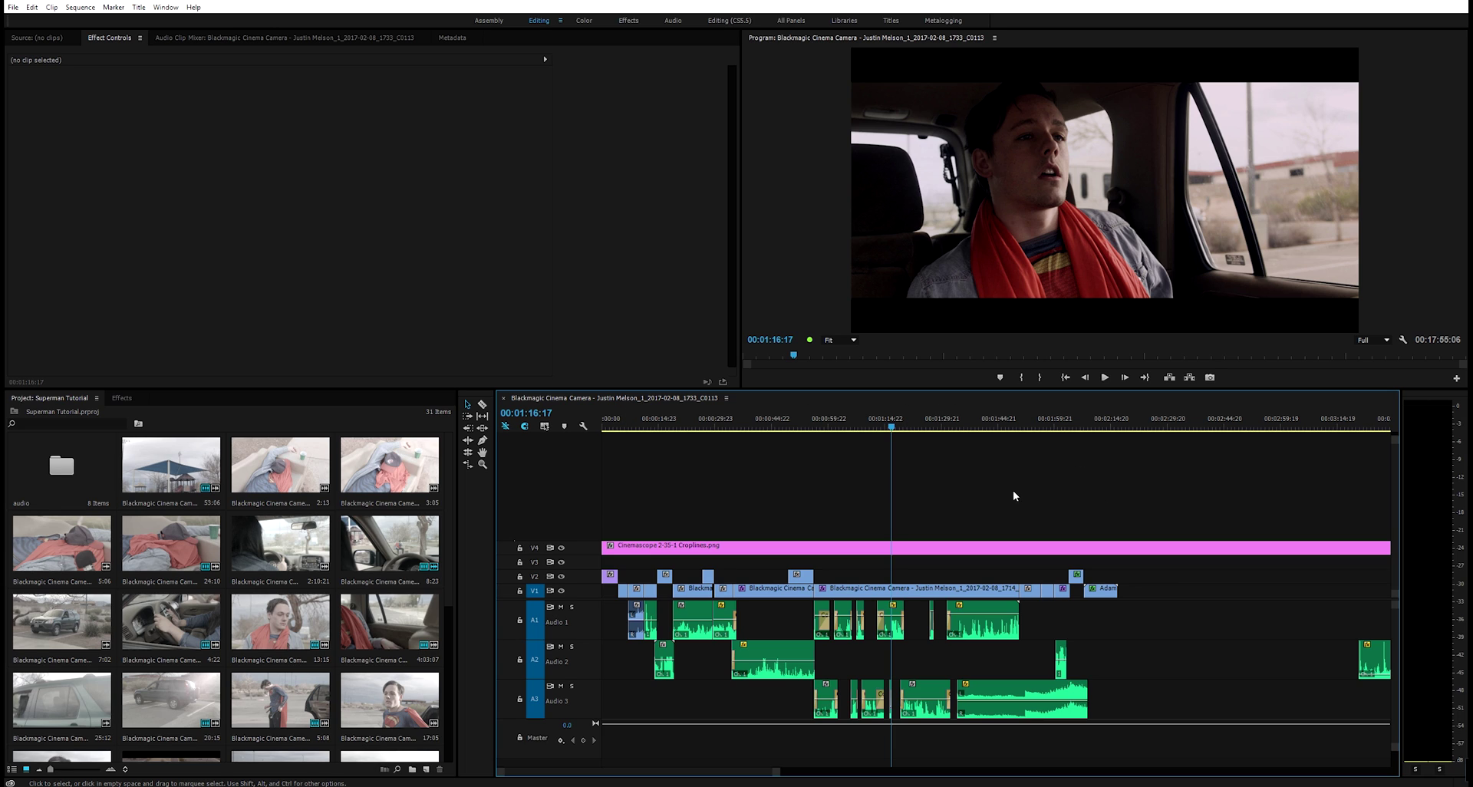
# - Drag the playhead to 00:01:18:16, showing the driver clutching his forehead
pyautogui.moveTo(894, 491); pyautogui.dragTo(899, 491)
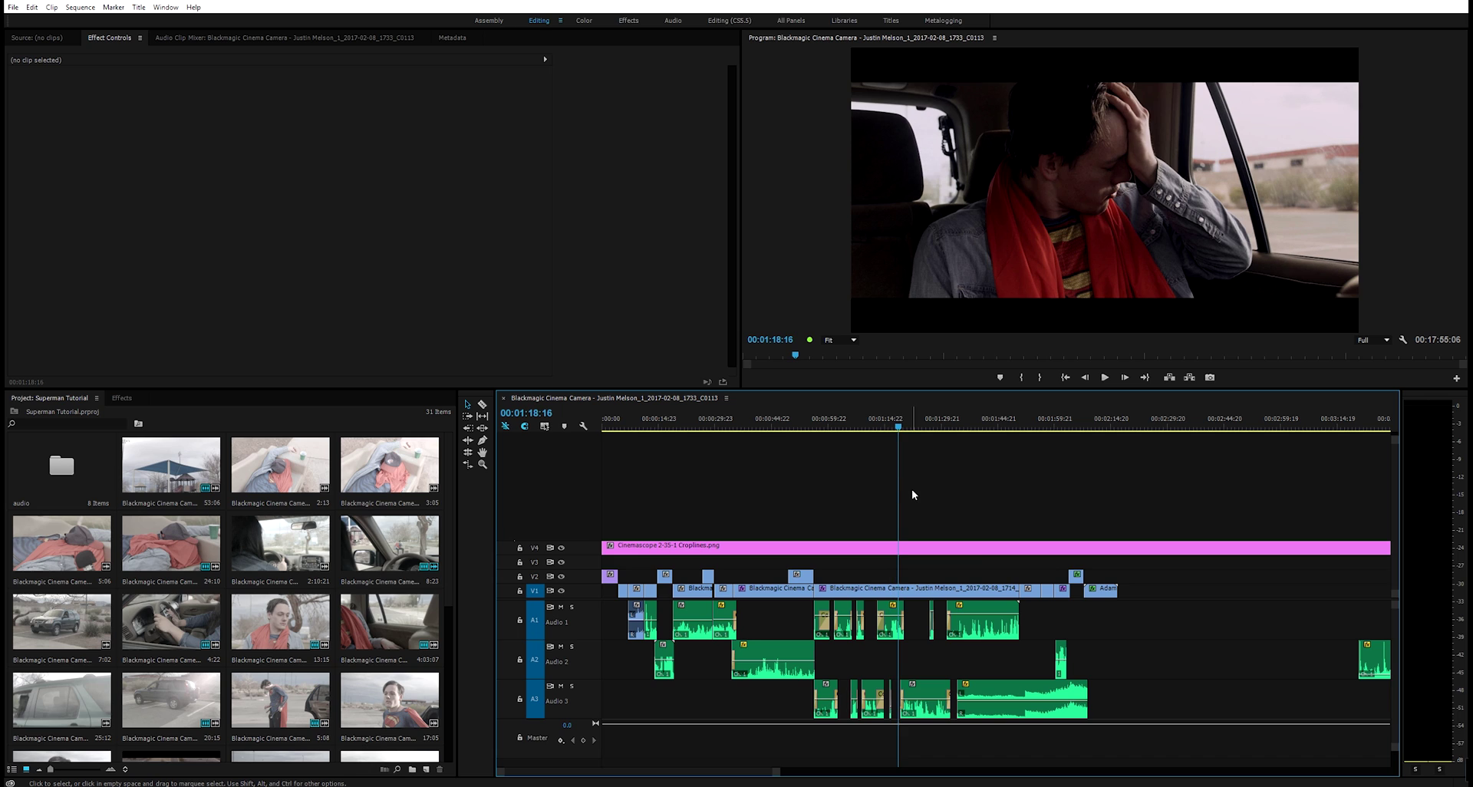